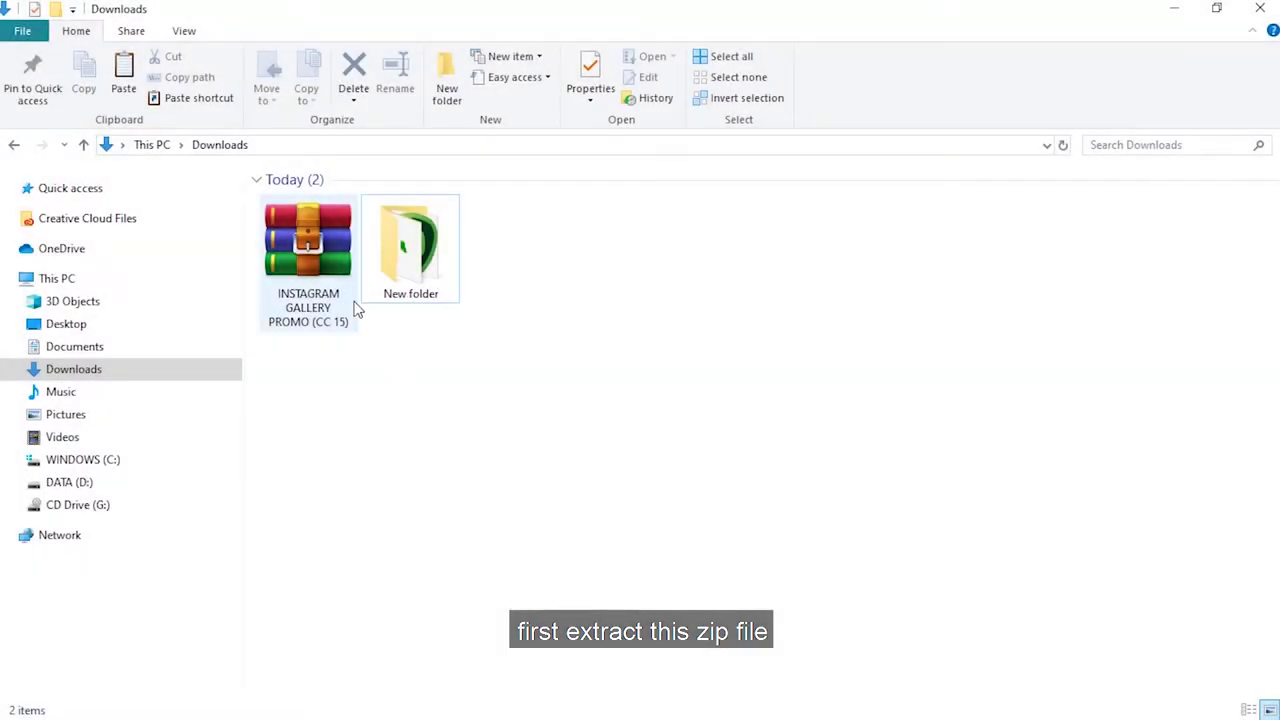
Extract the INSTAGRAM GALLERY PROMO (CC 15) archive into the Downloads folder and open the extracted project file in After Effects
left_click(333, 273)
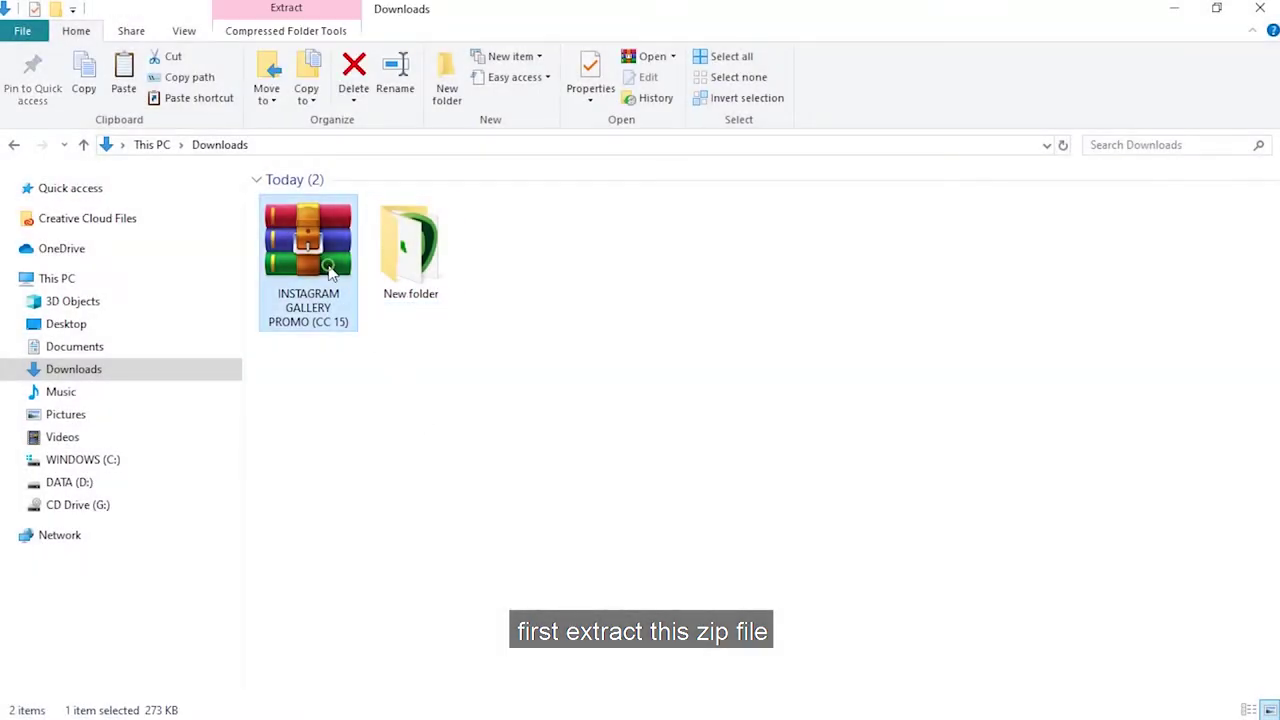
right_click(330, 270)
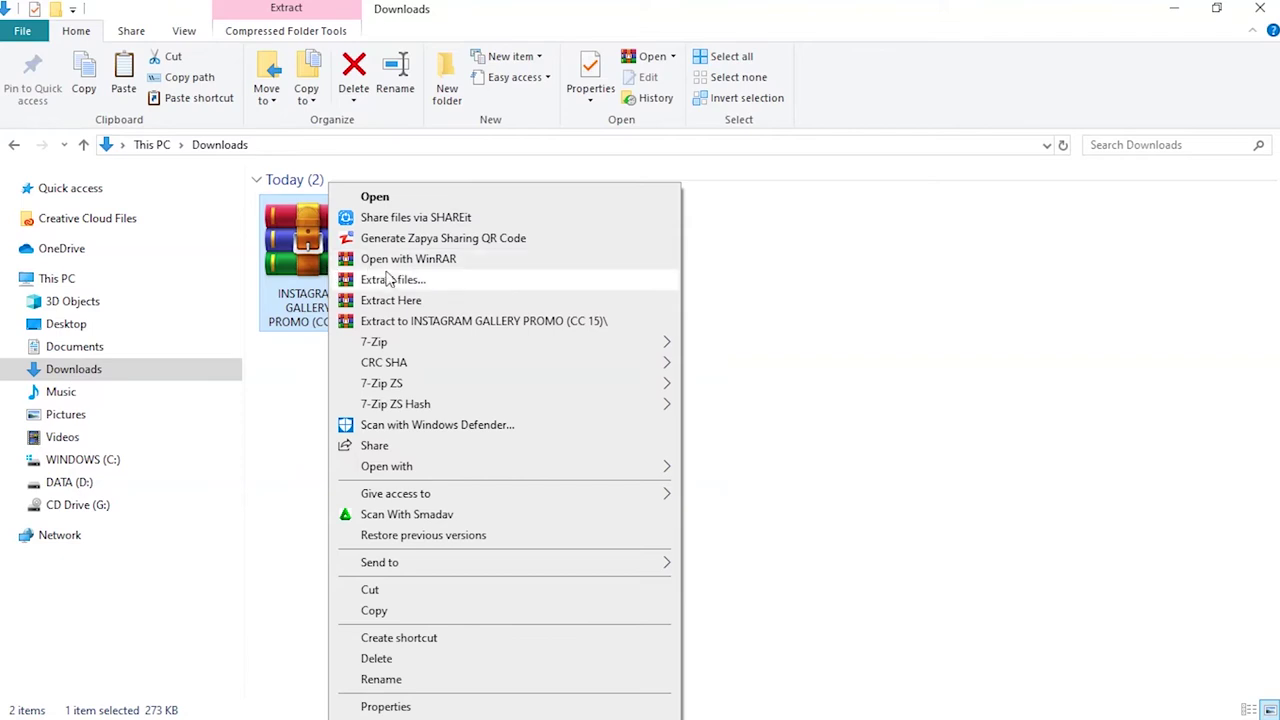
left_click(405, 302)
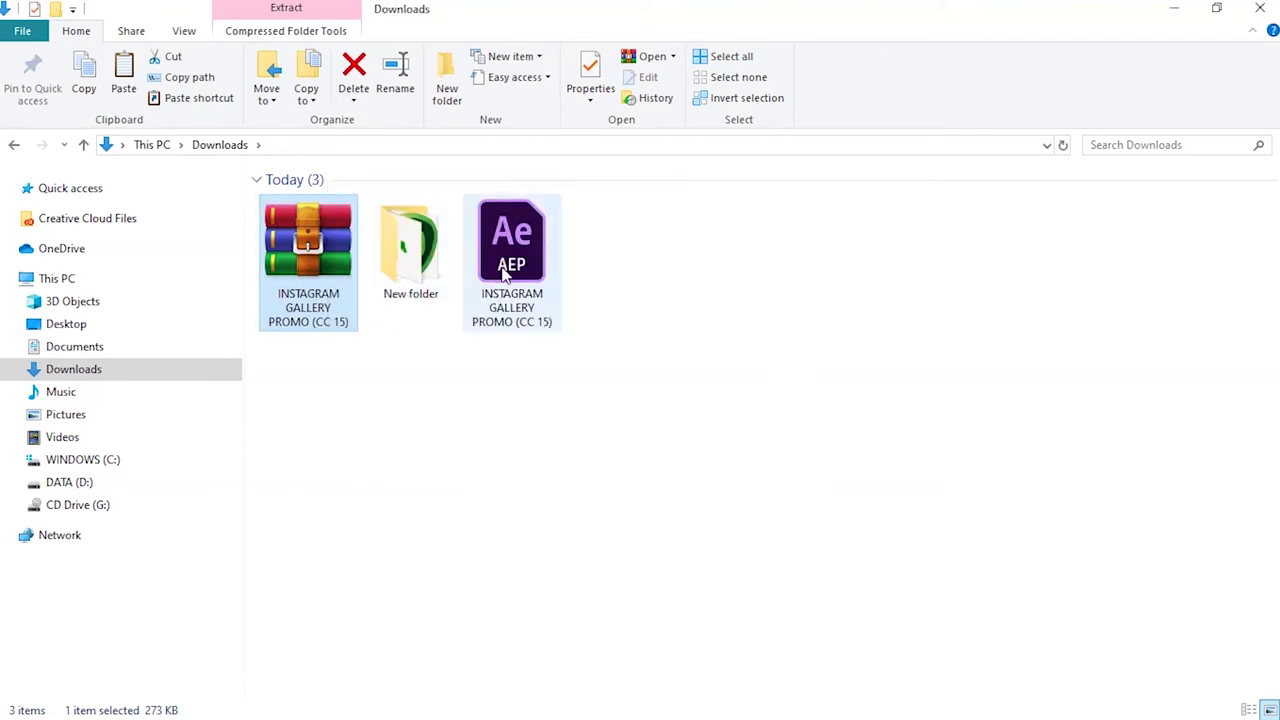
left_click(515, 265)
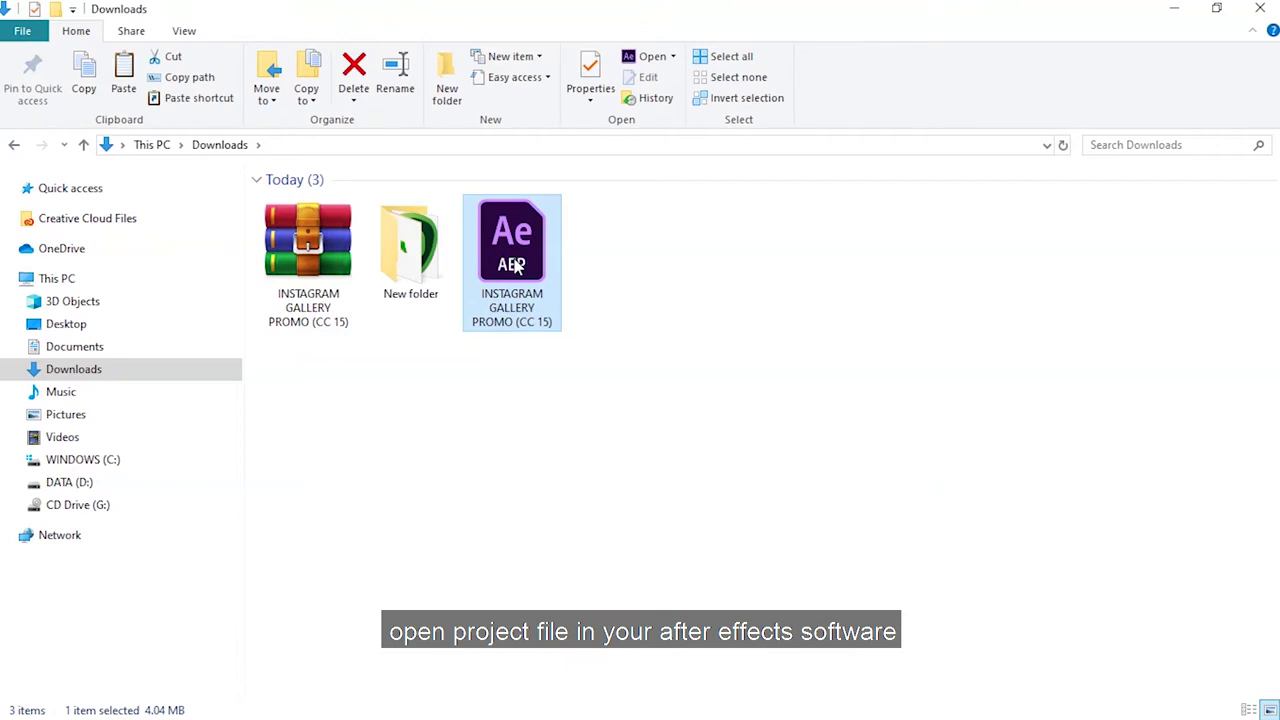
double_click(515, 265)
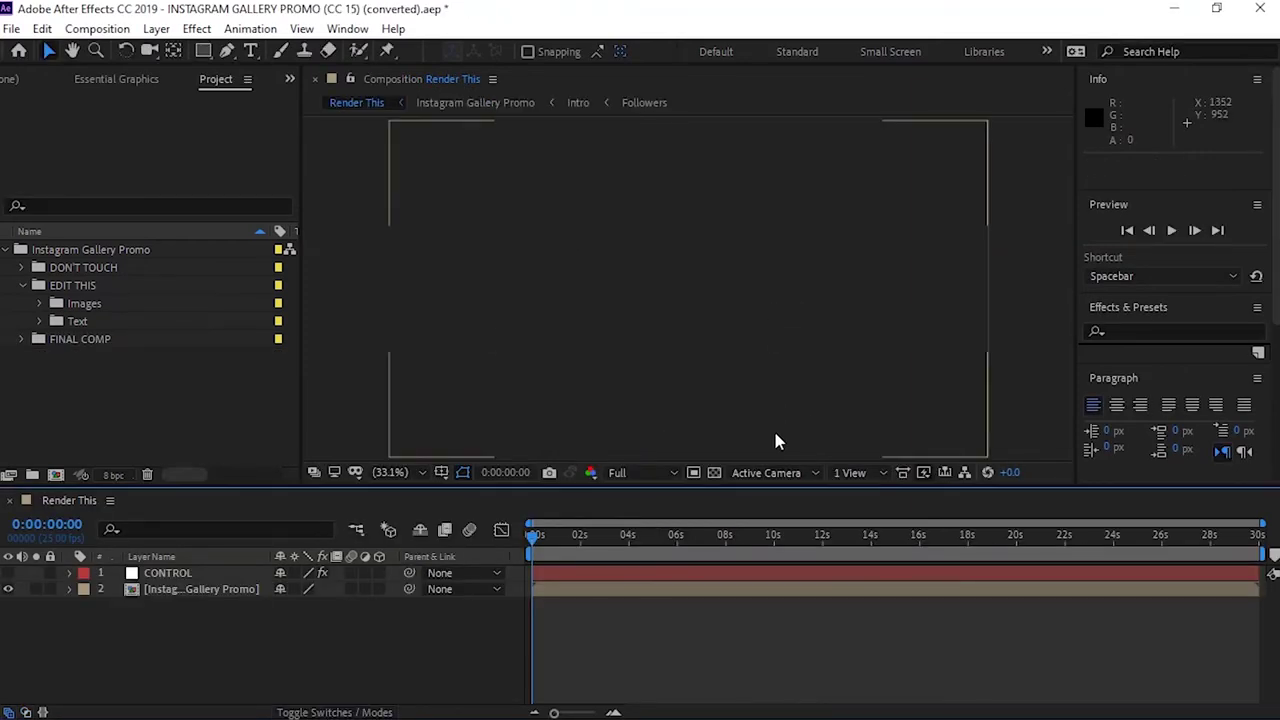
Import the nine photos and two production videos from New folder (2) in Downloads as footage
double_click(71, 363)
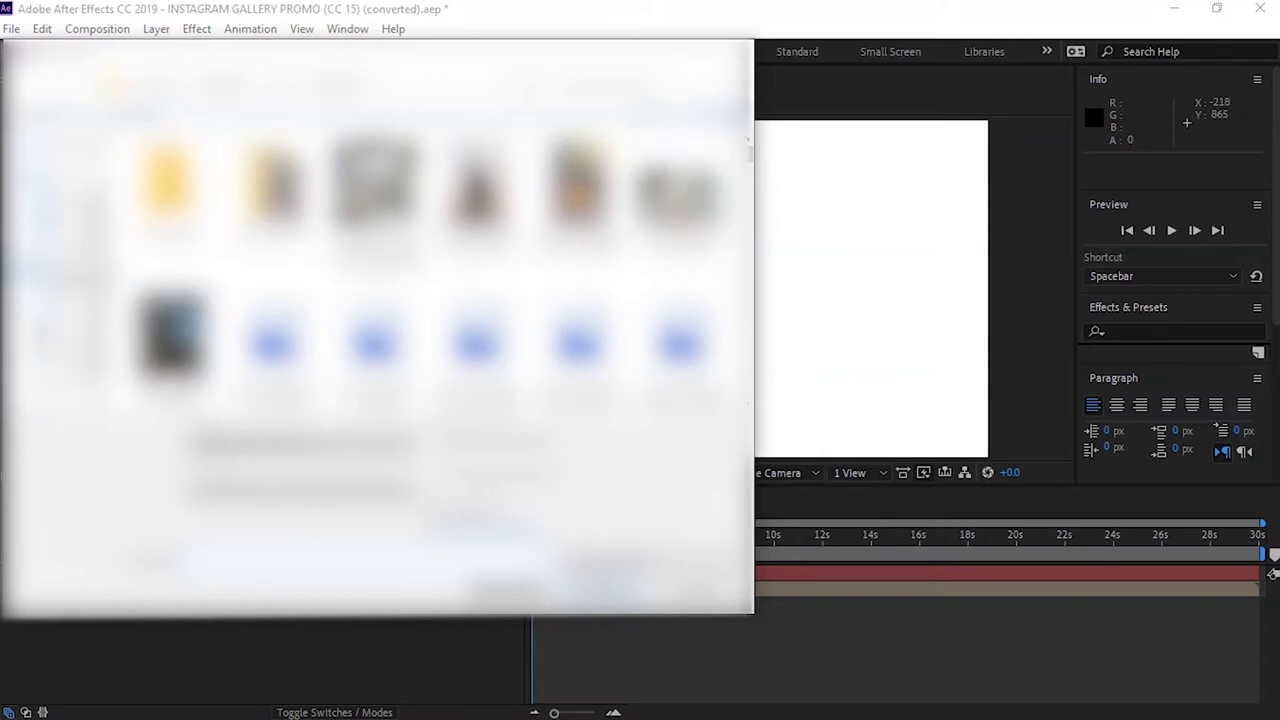
double_click(168, 180)
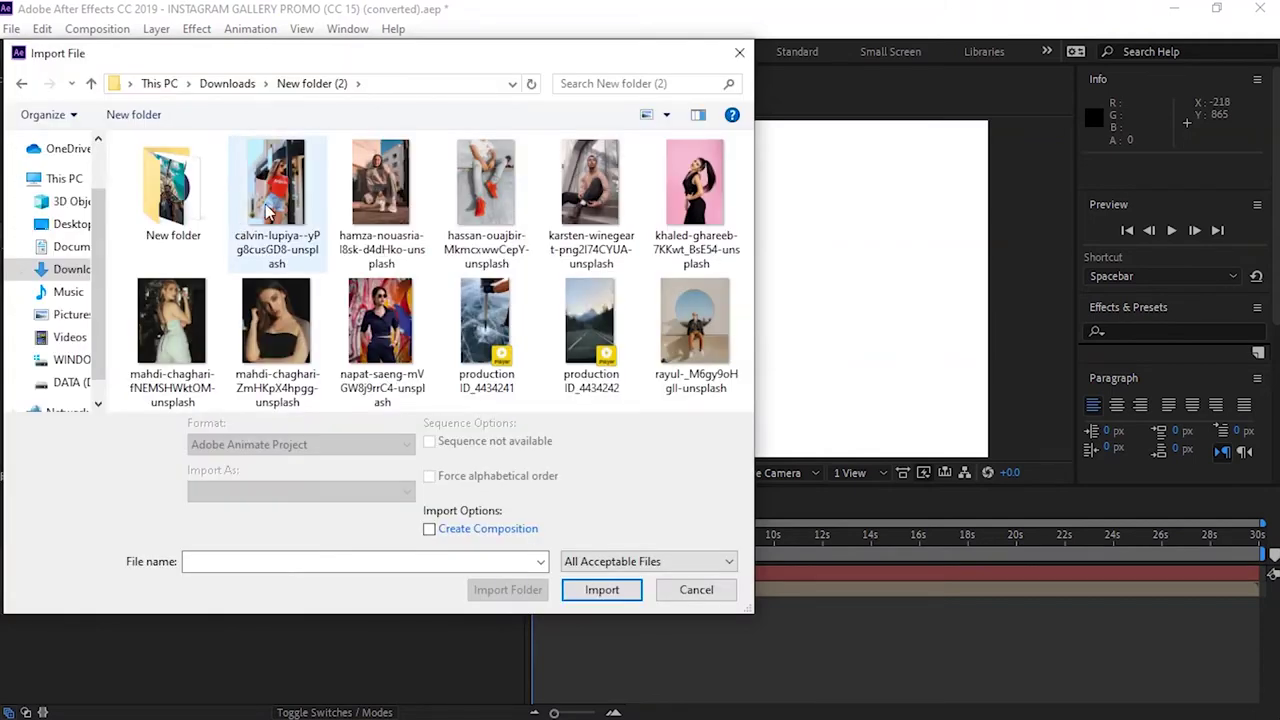
left_click(268, 210)
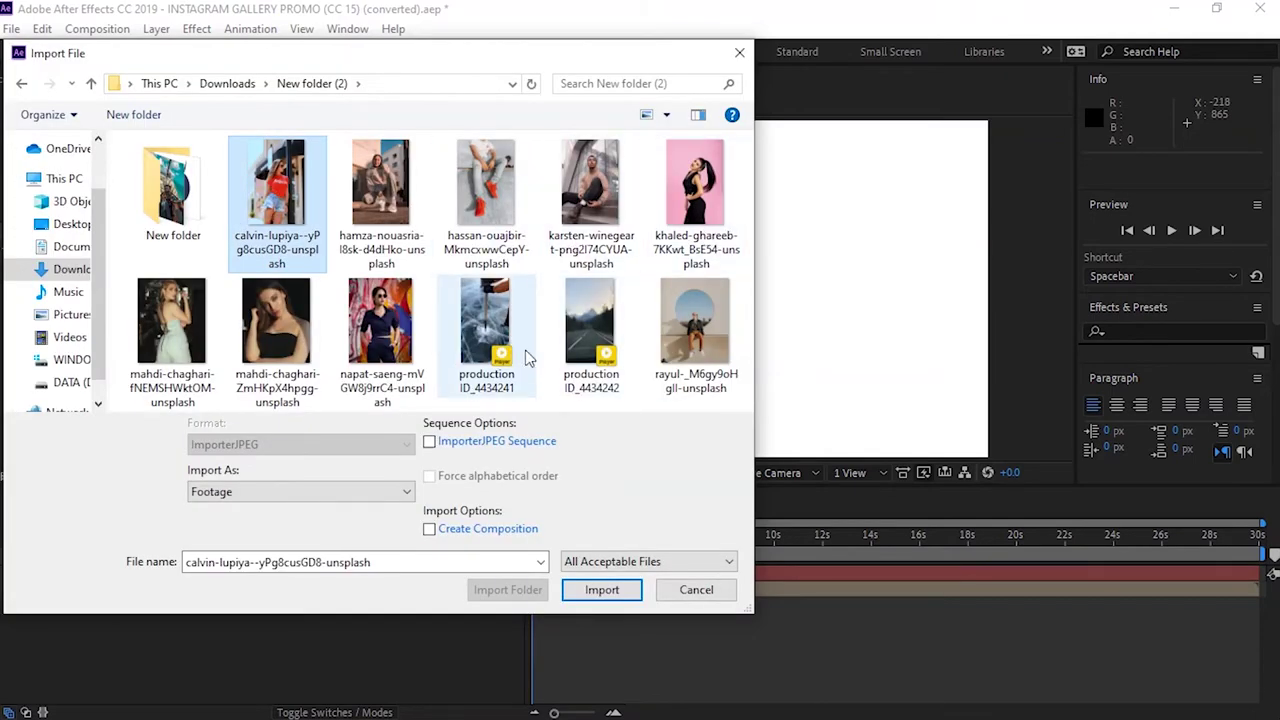
left_click(694, 356, "shift")
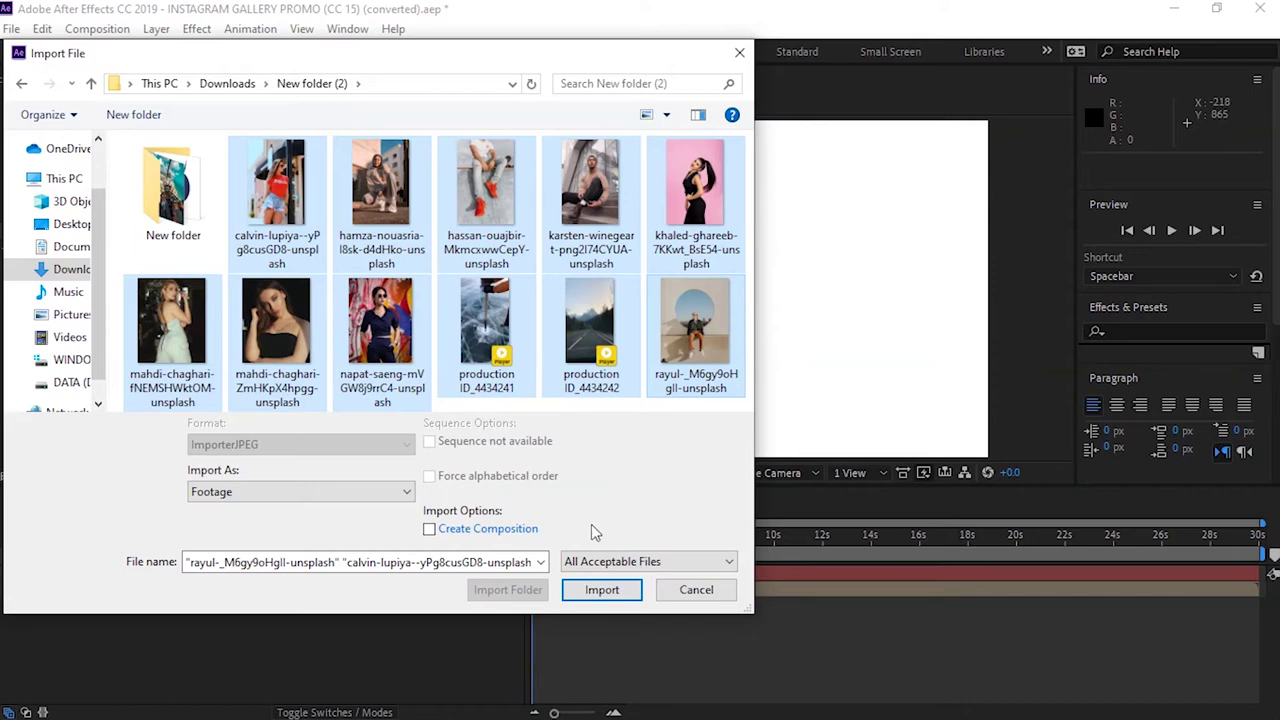
left_click(600, 589)
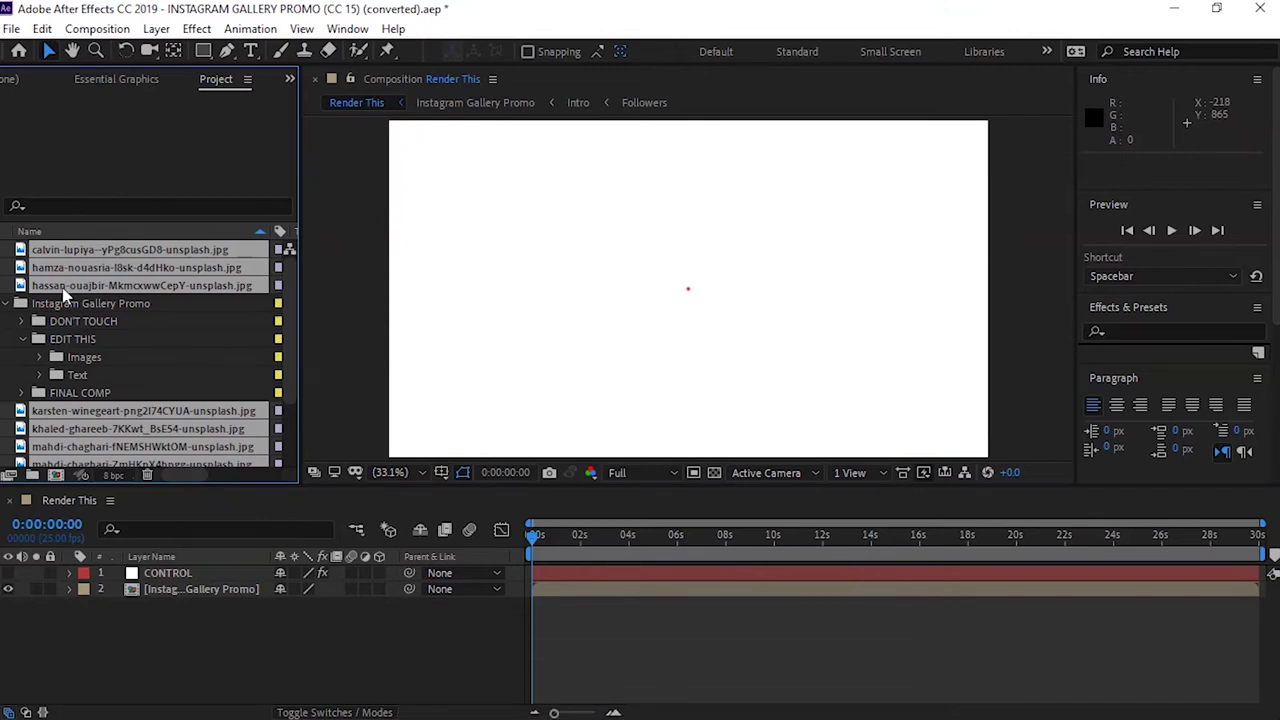
Create a project folder named NEW FOLDER for the imported media
left_click(32, 475)
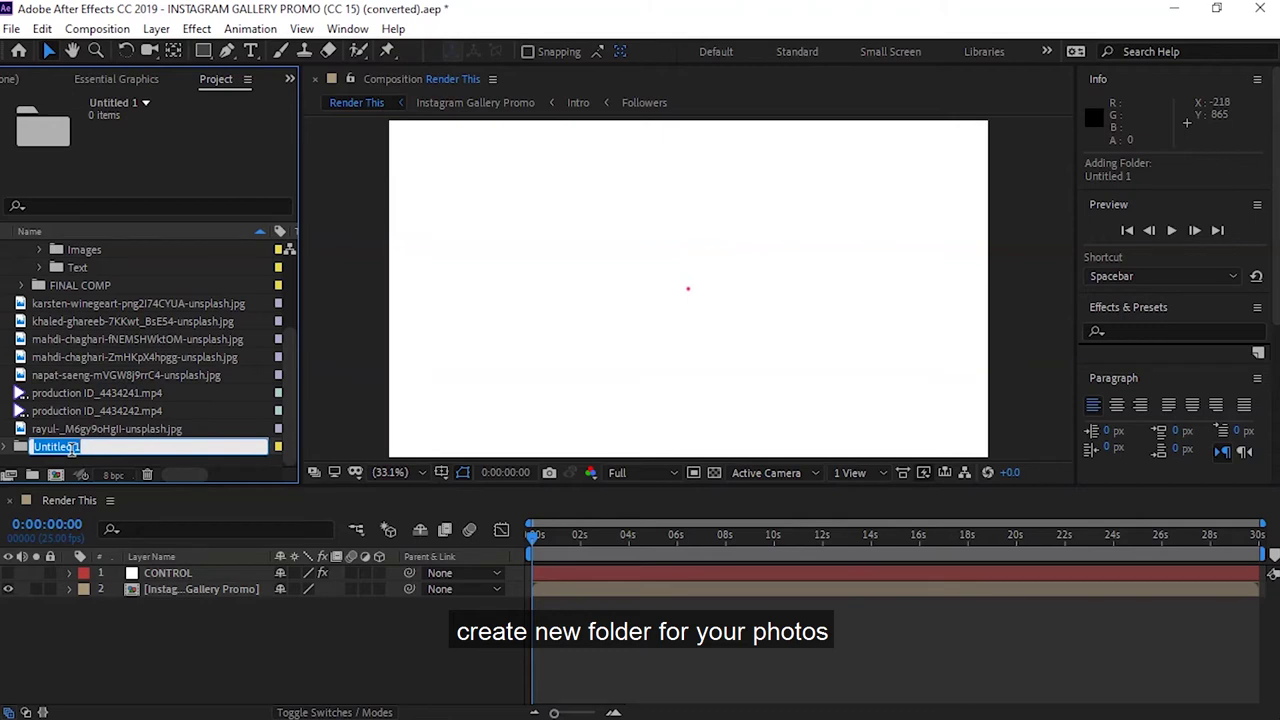
type("NEW FOLDER")
key("Return")
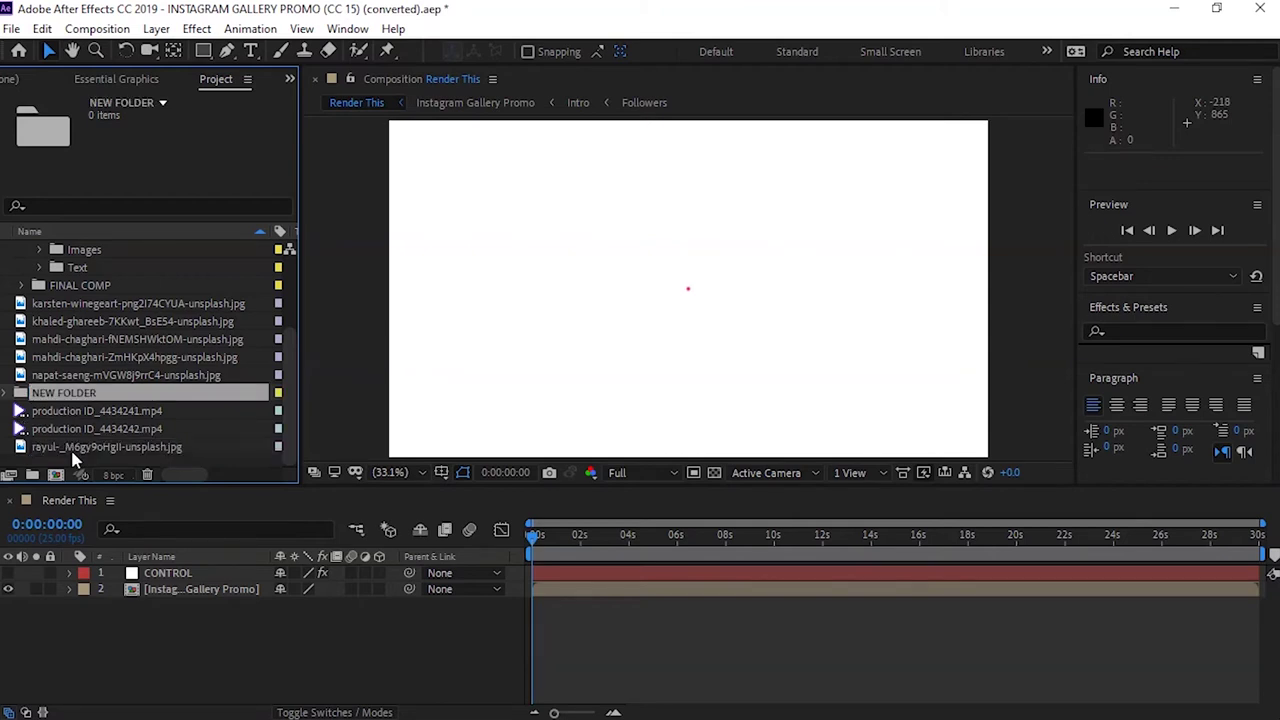
Move all the imported photos and both production videos into NEW FOLDER
left_click(96, 306)
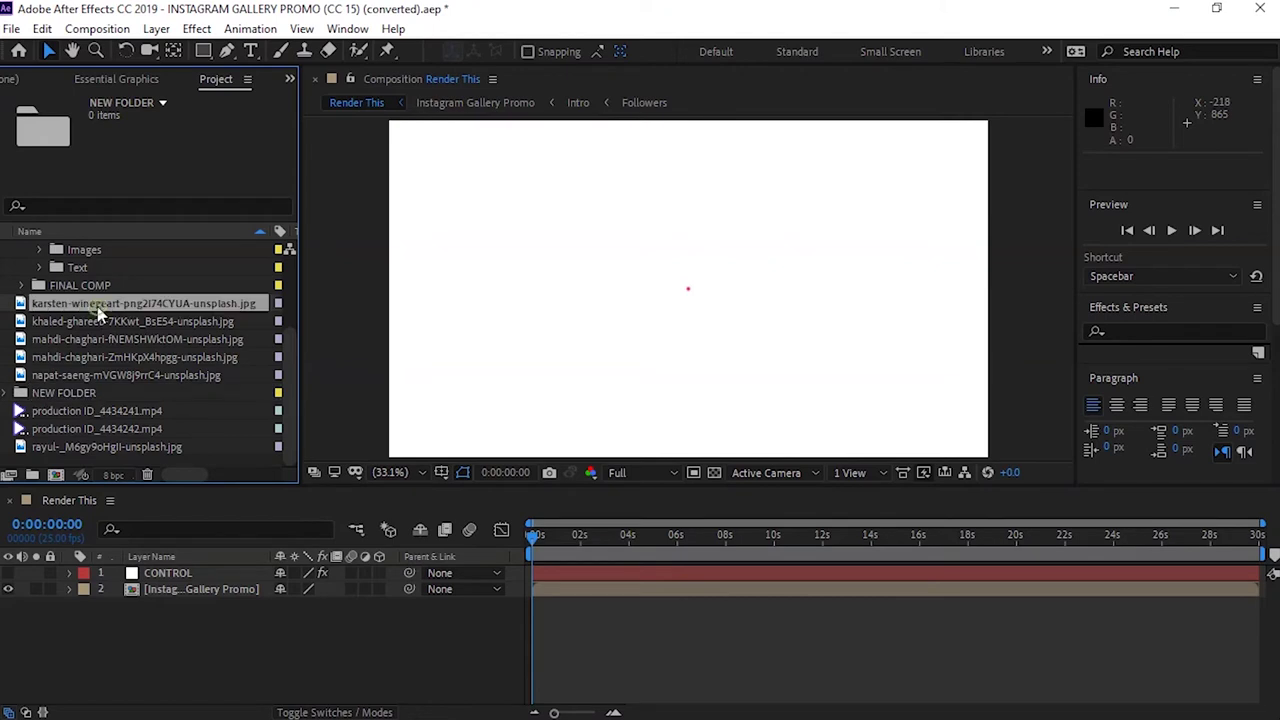
left_click(104, 372, "shift")
left_click_drag(104, 375, 90, 396)
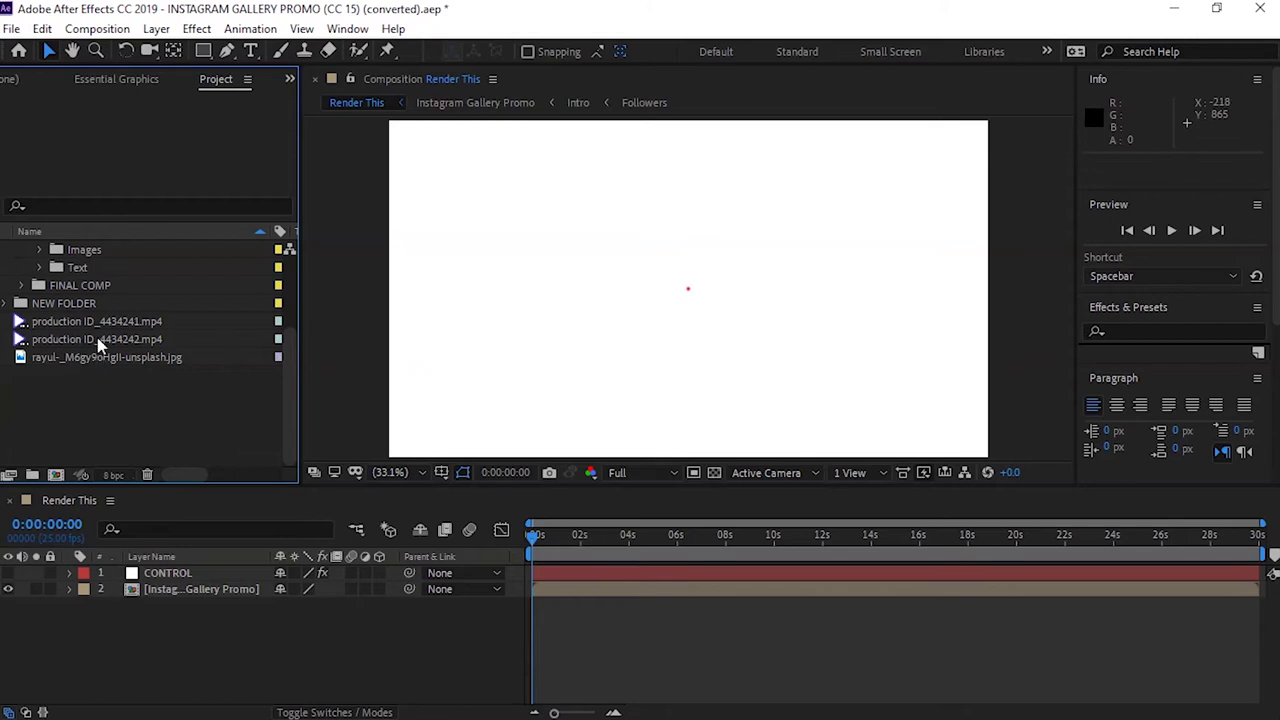
left_click(100, 340)
left_click(98, 358)
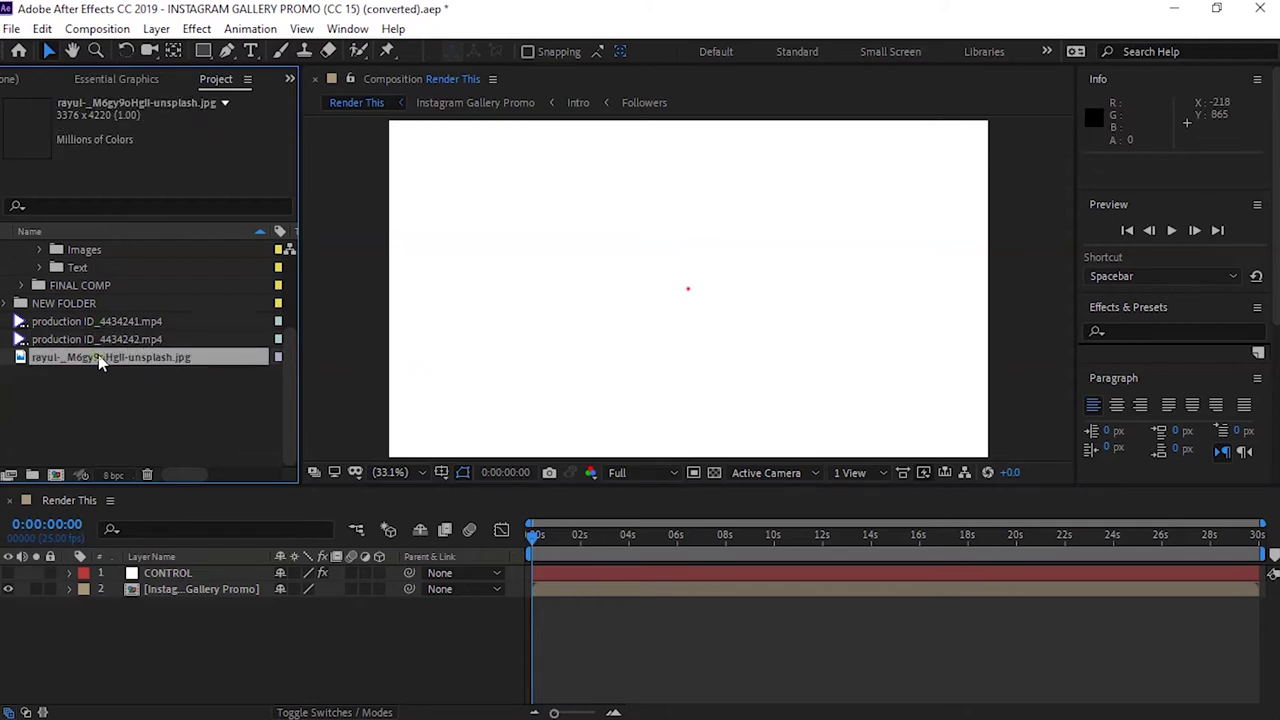
left_click(98, 326, "shift")
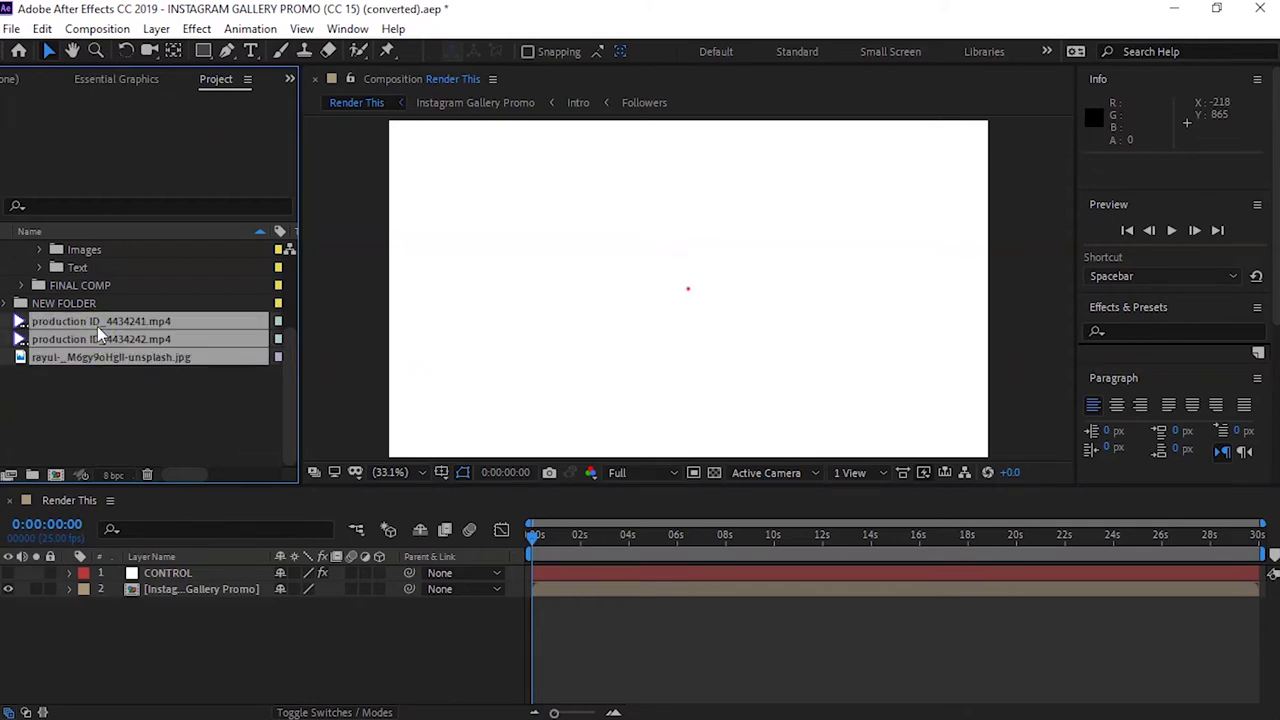
left_click_drag(97, 326, 90, 303)
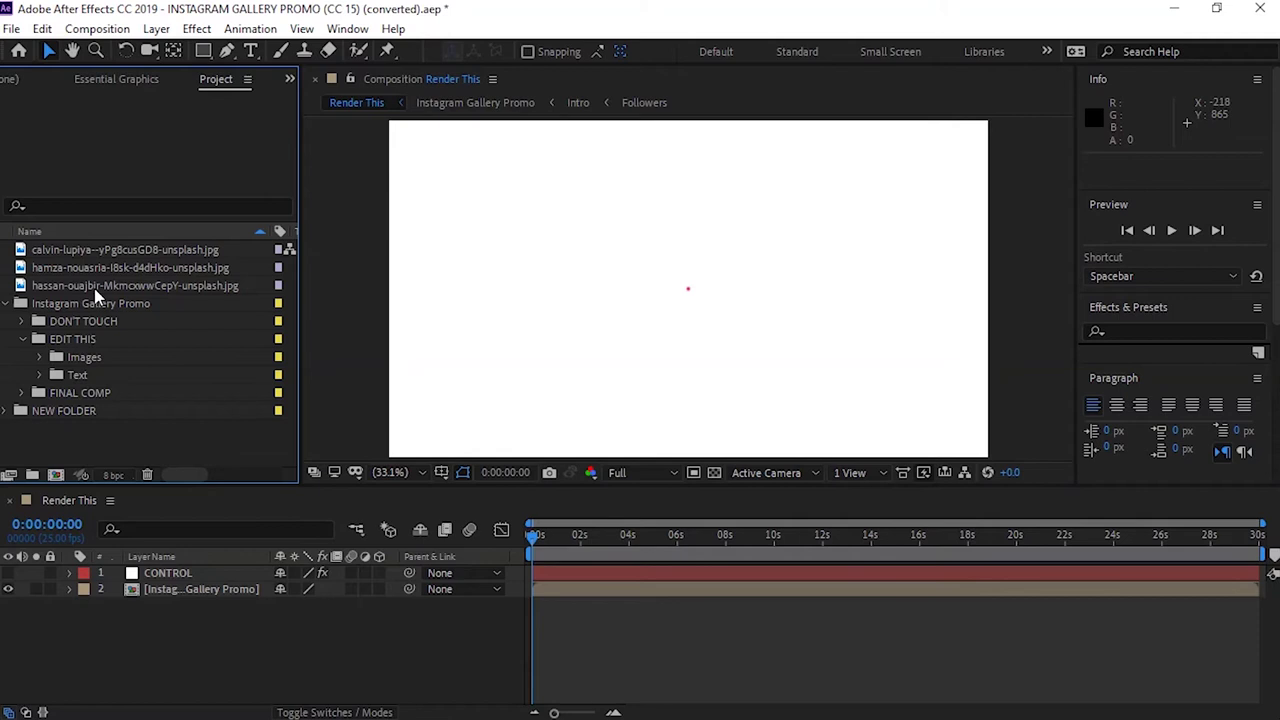
left_click(94, 288)
left_click(100, 254, "shift")
left_click_drag(103, 279, 96, 413)
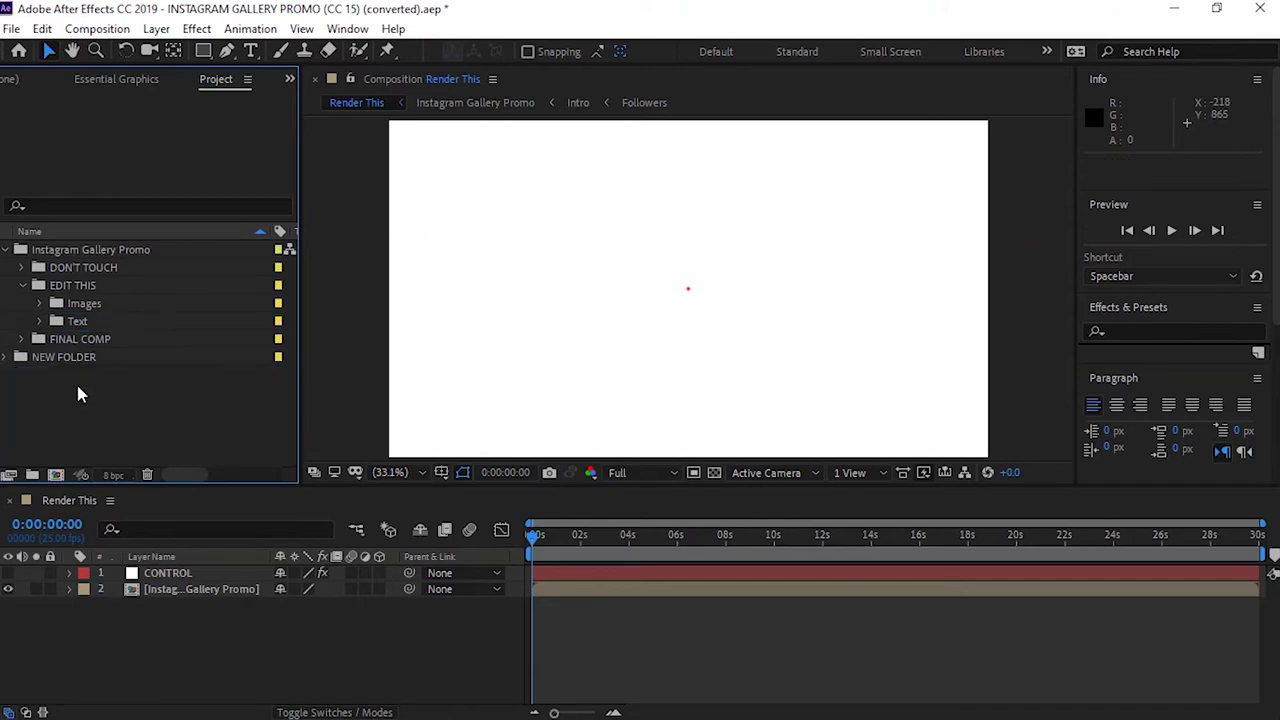
Place the first photo from NEW FOLDER in the Photo 01 placeholder composition and scale it to 26%
left_click(39, 304)
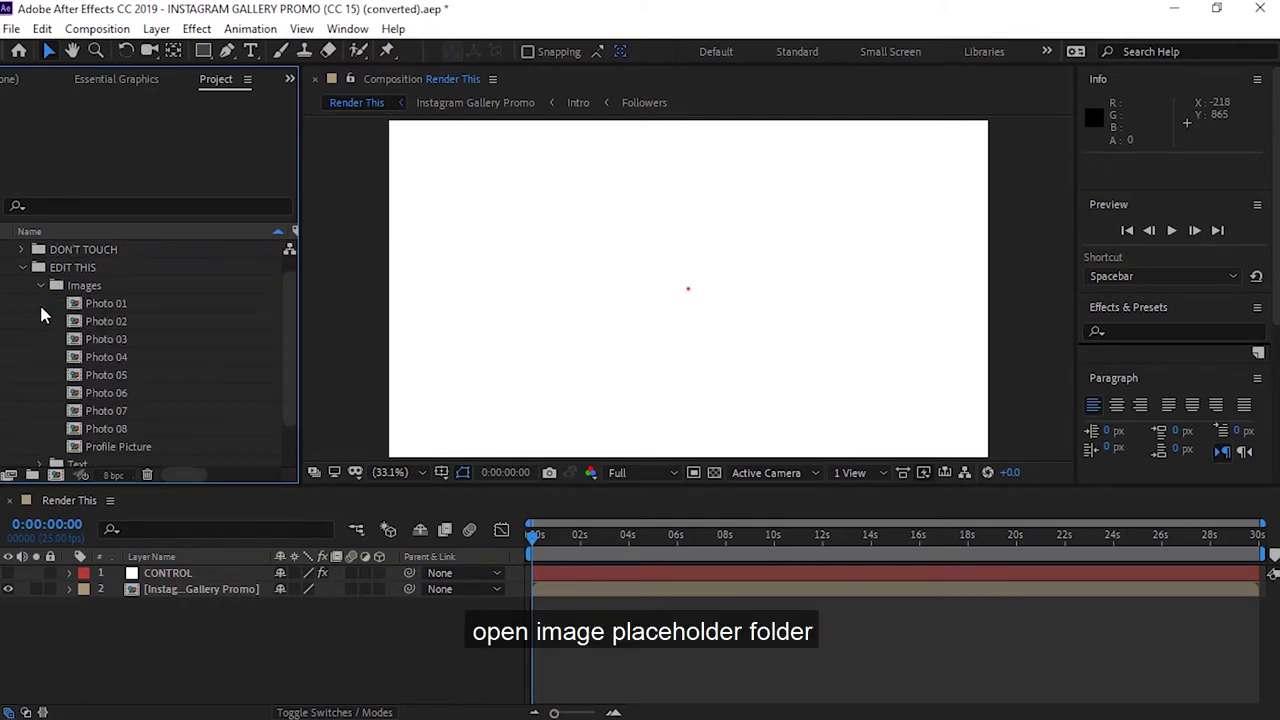
double_click(113, 311)
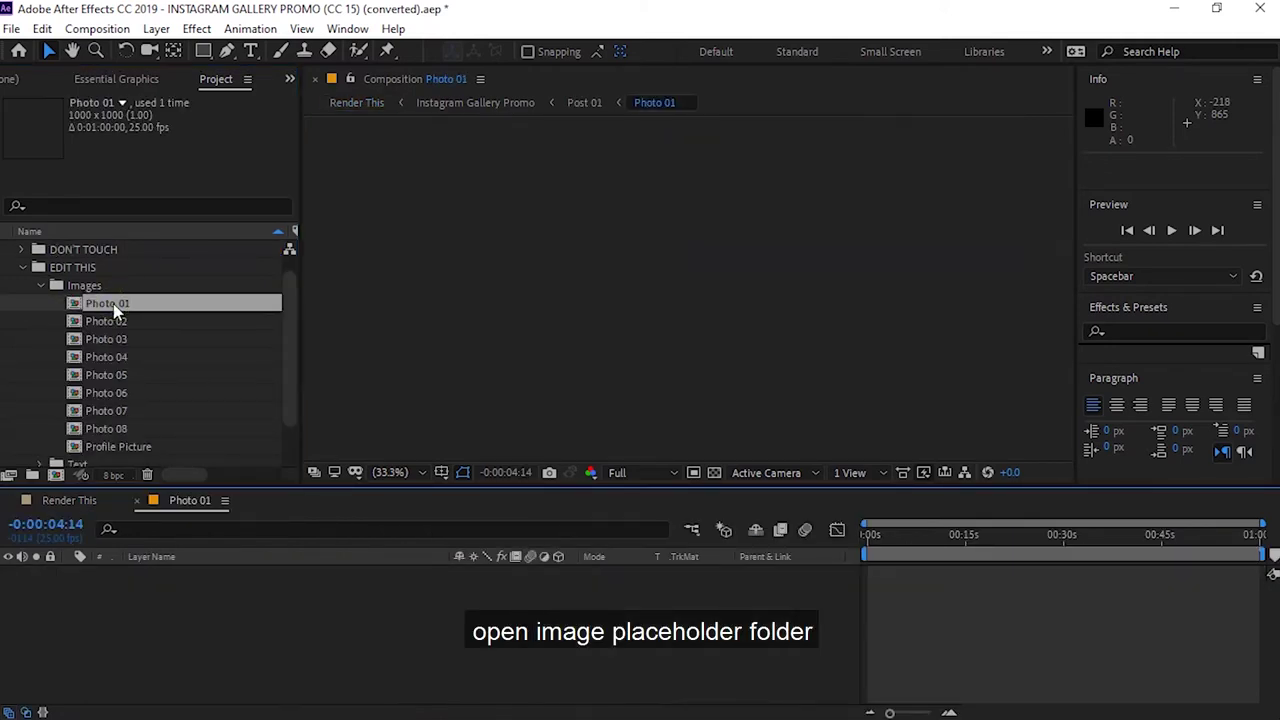
left_click_drag(289, 331, 289, 380)
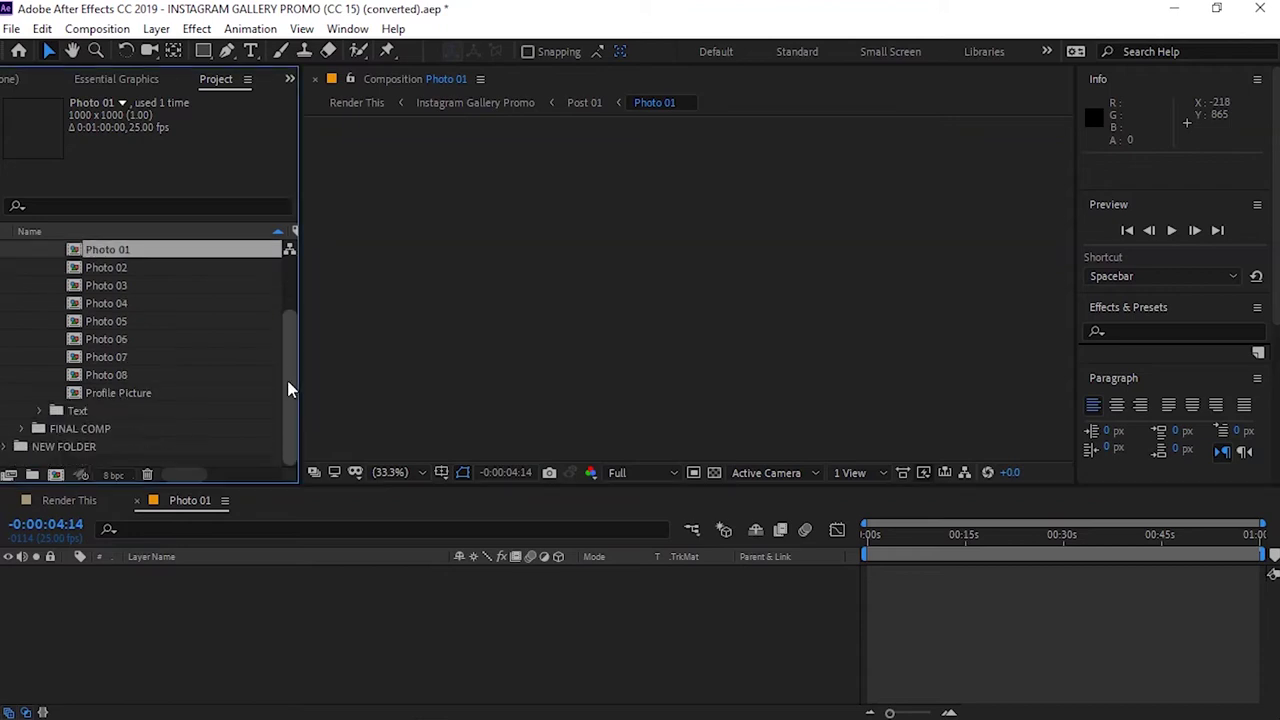
left_click(6, 446)
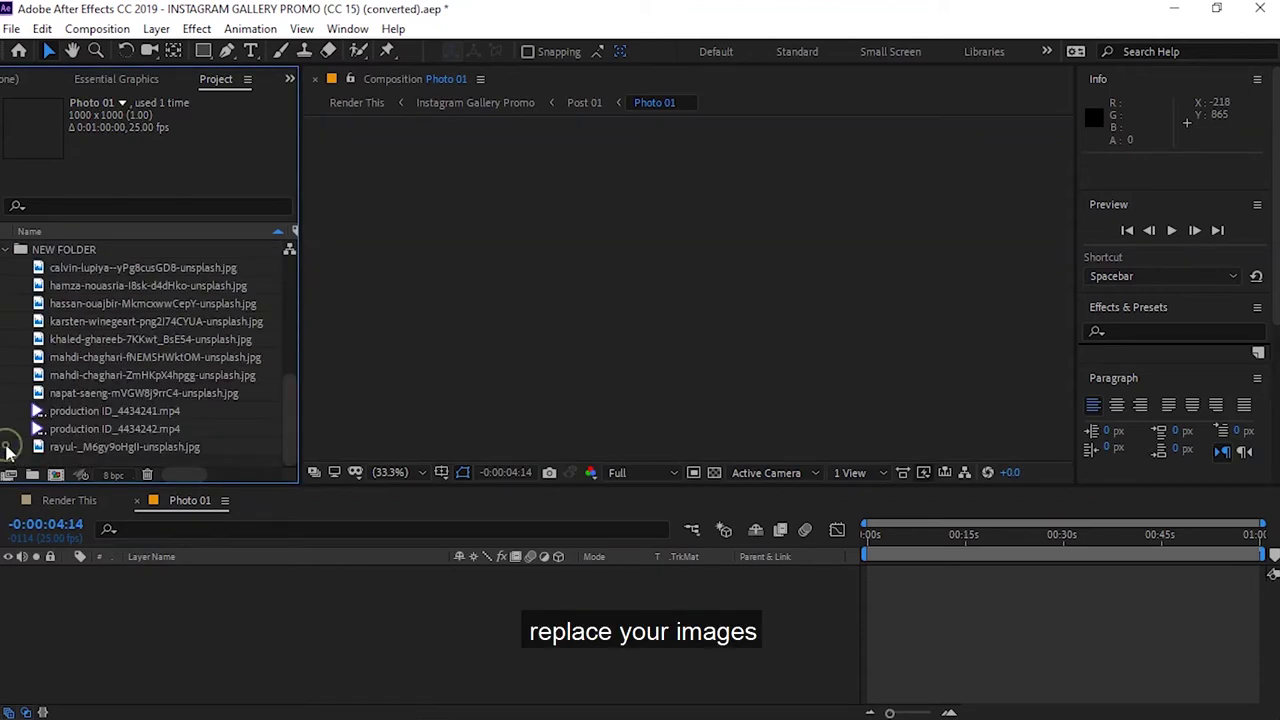
left_click(128, 270)
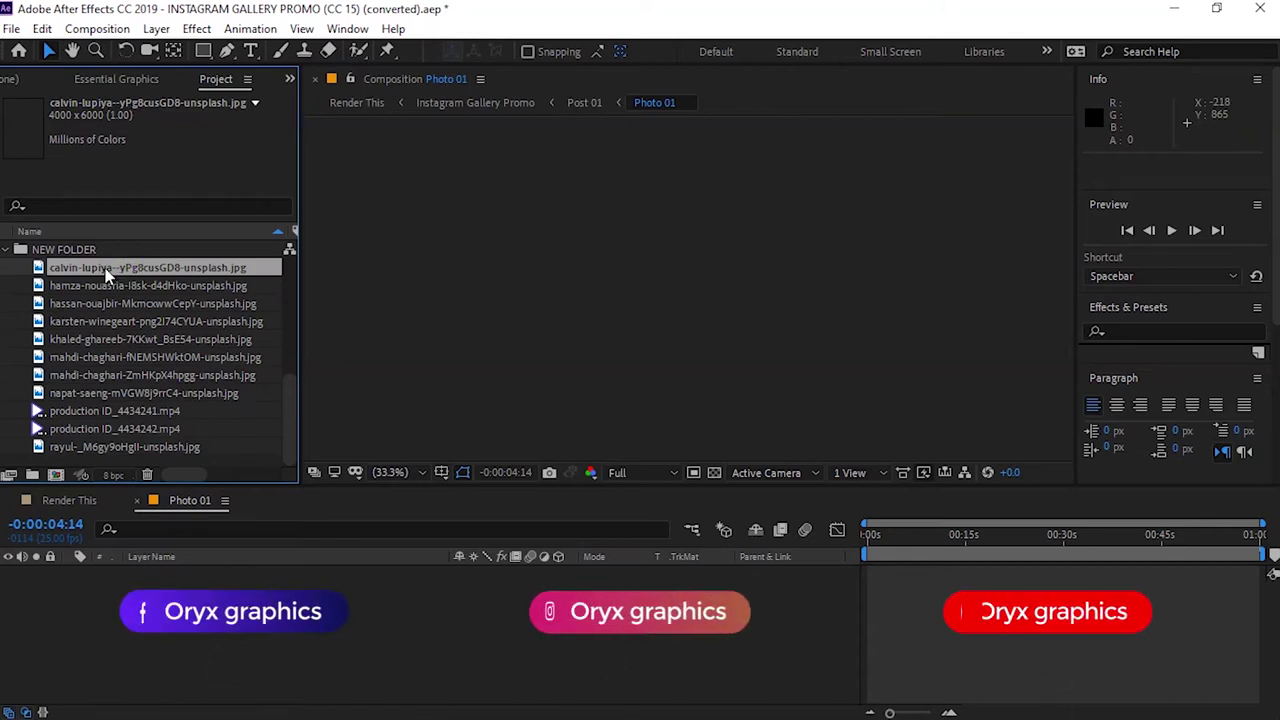
left_click_drag(105, 268, 200, 575)
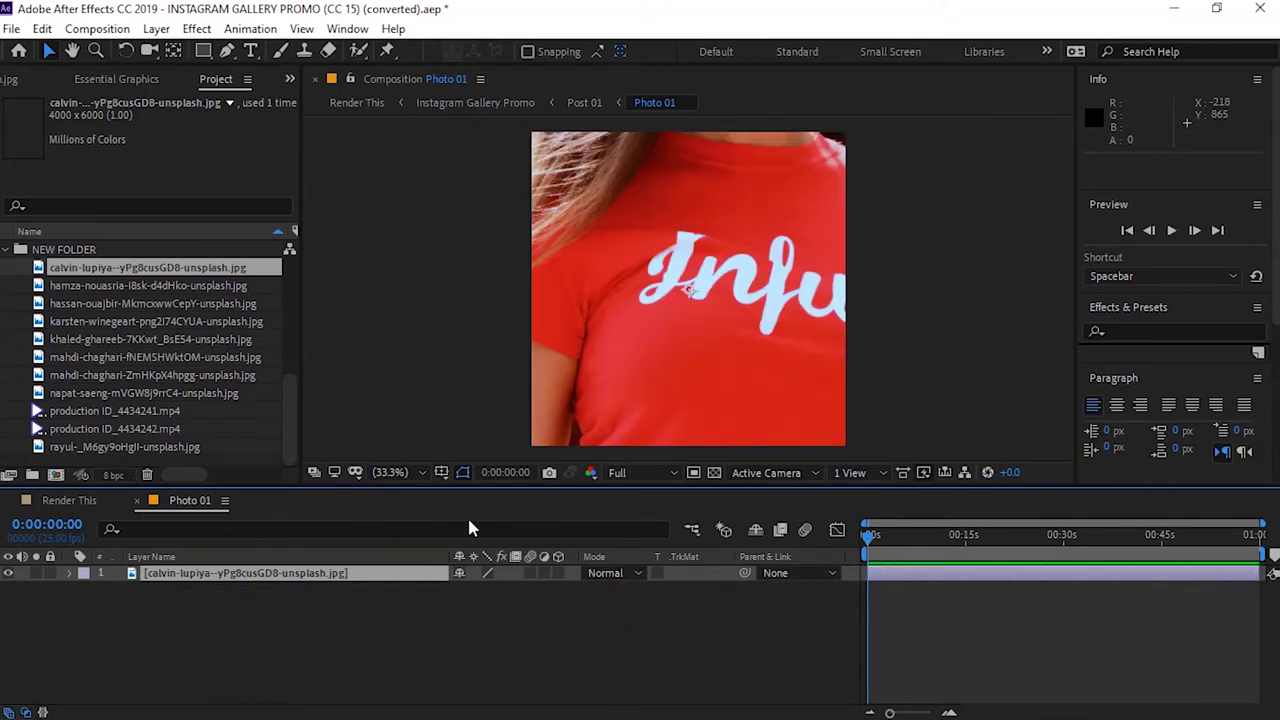
key("s")
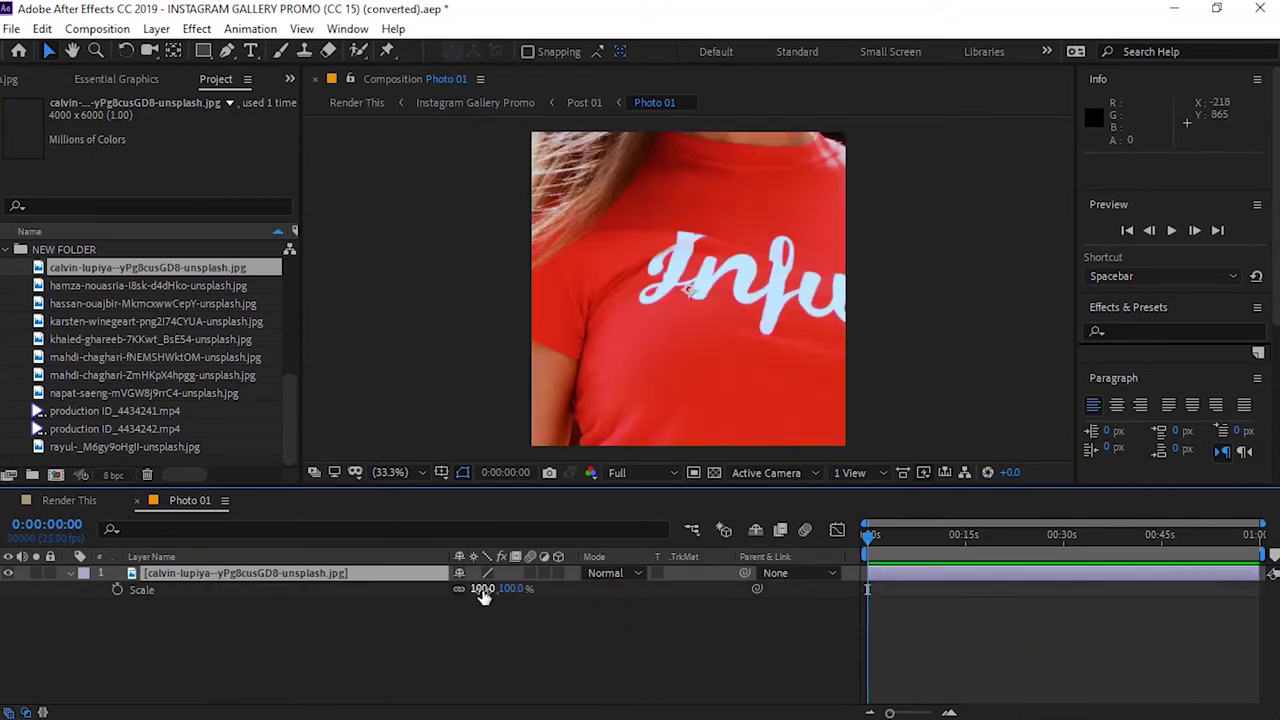
left_click_drag(483, 593, 410, 589)
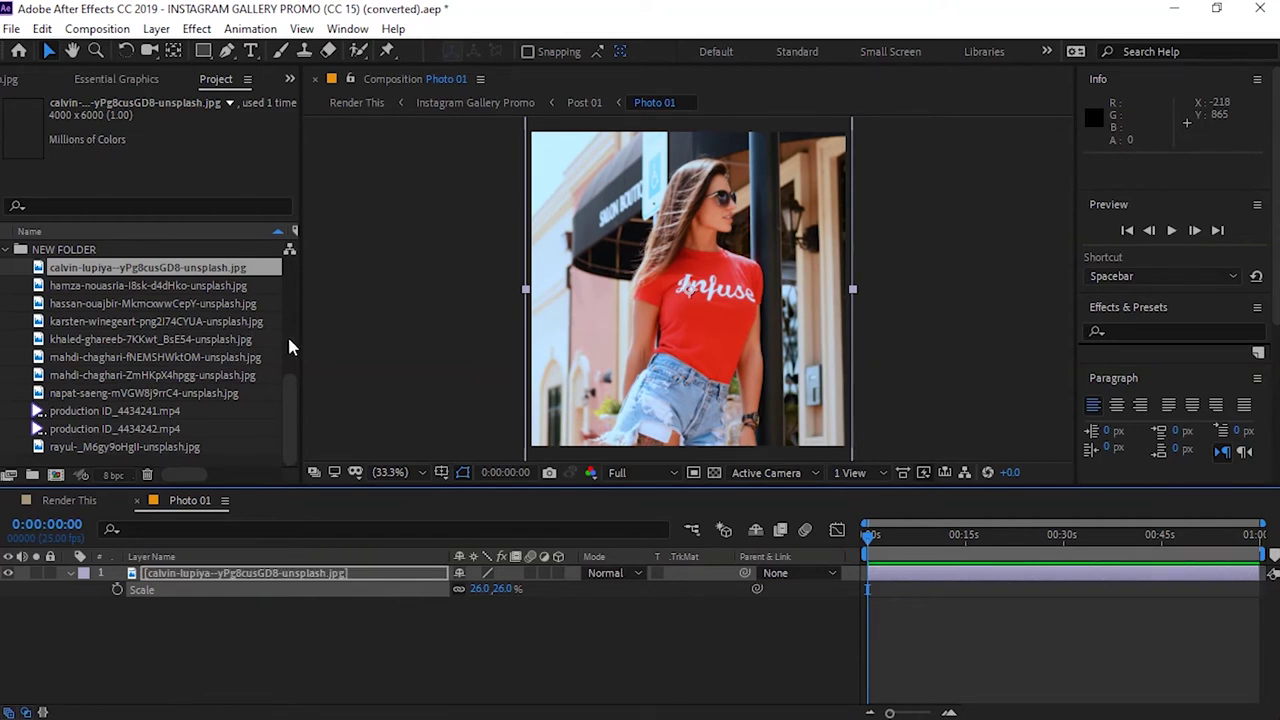
Place the second photo from NEW FOLDER in the Photo 02 placeholder composition and scale it to 31%
scroll(288, 347, "up", 5)
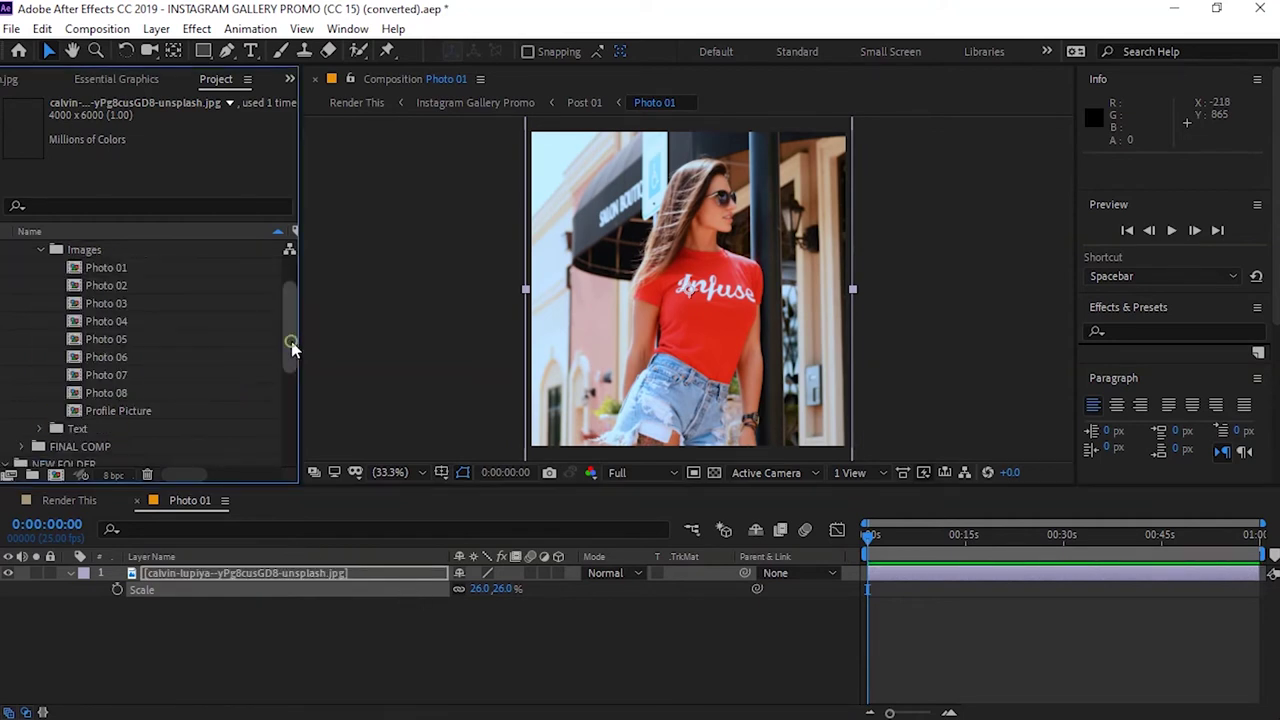
double_click(103, 286)
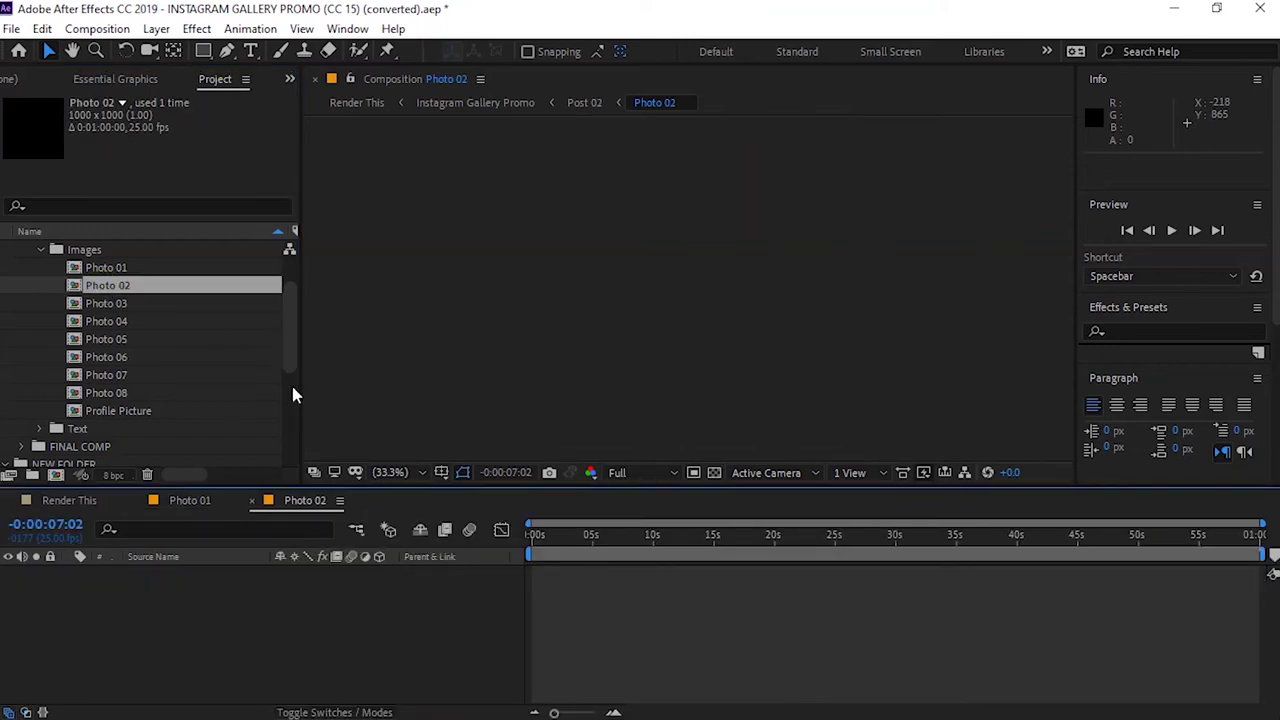
scroll(268, 417, "down", 5)
left_click(95, 286)
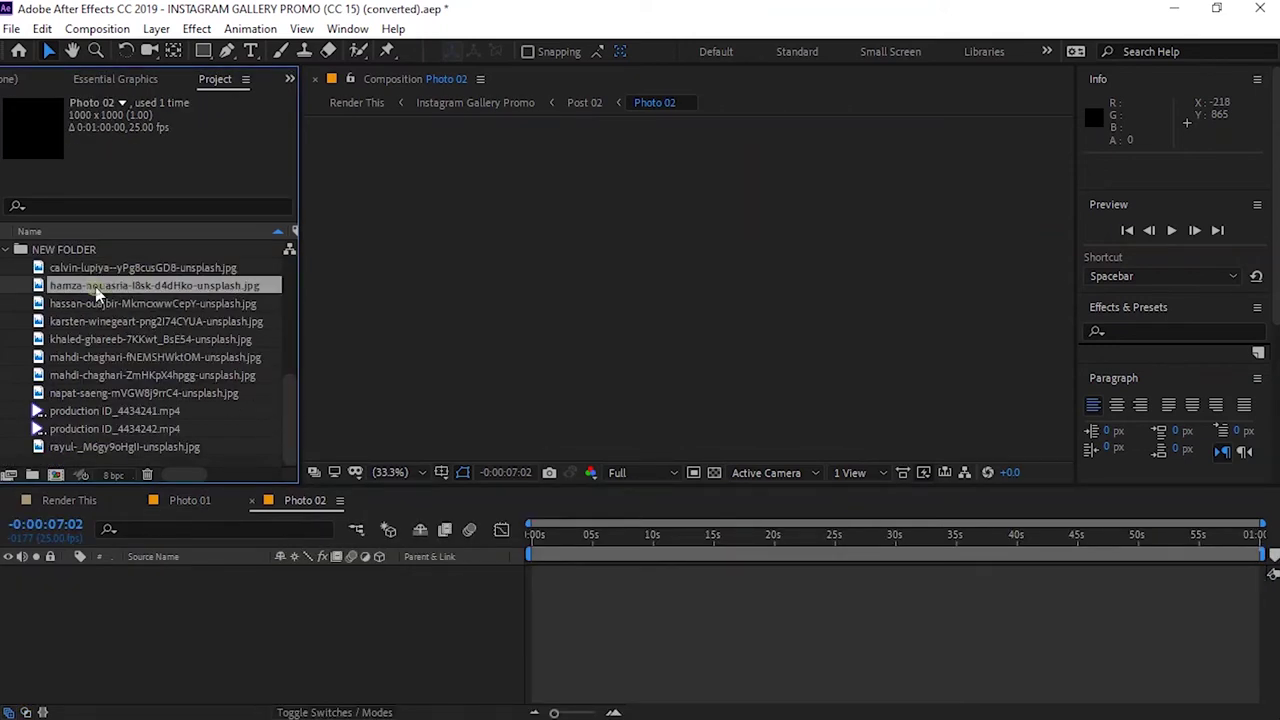
left_click_drag(95, 286, 157, 584)
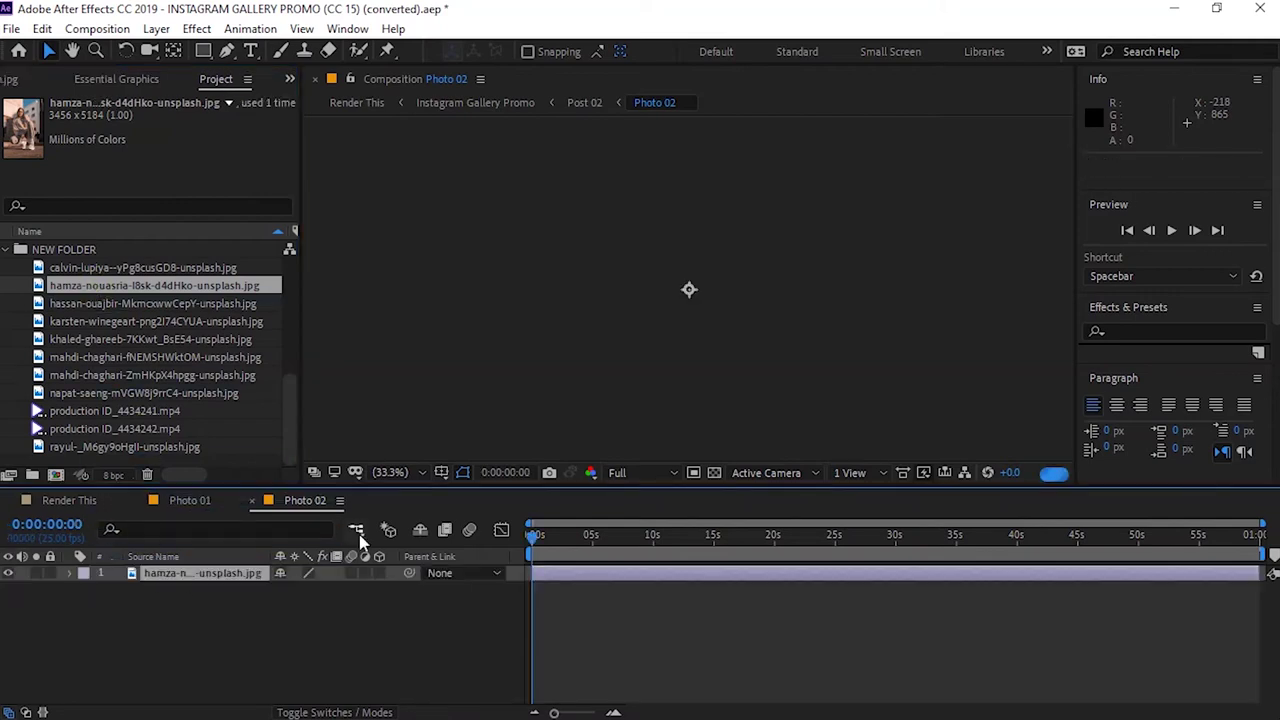
key("s")
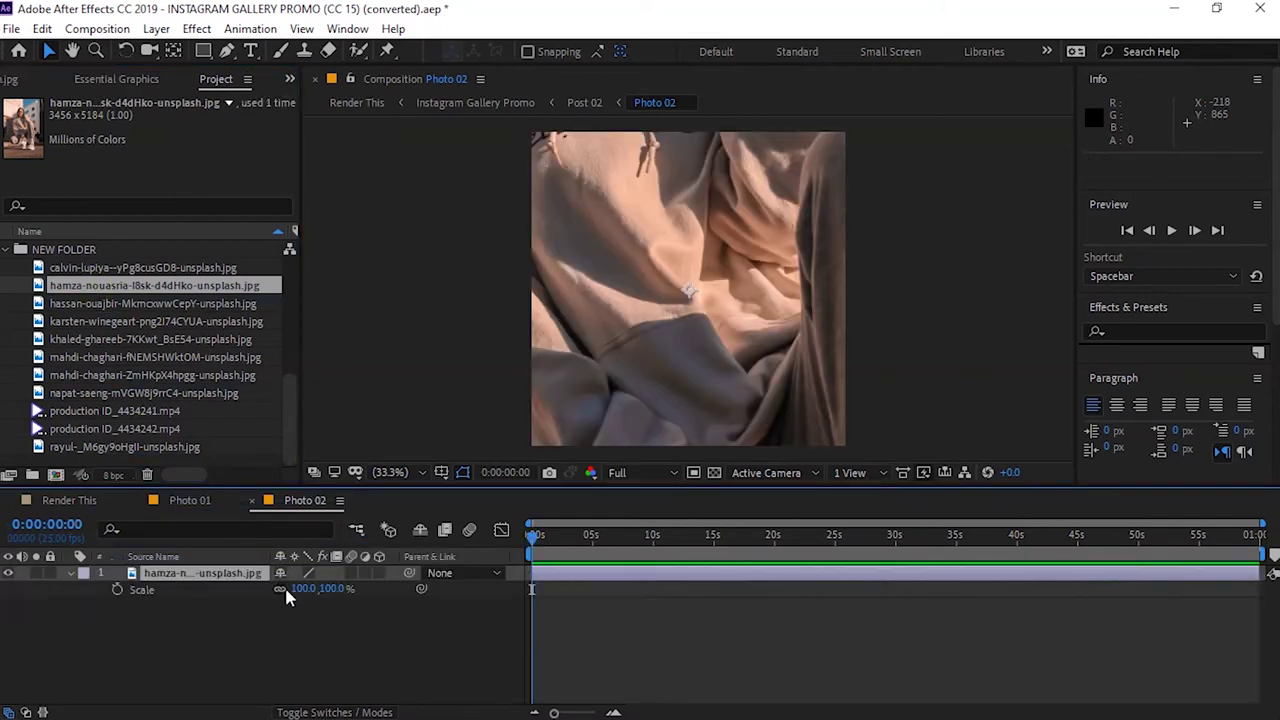
left_click_drag(298, 589, 233, 590)
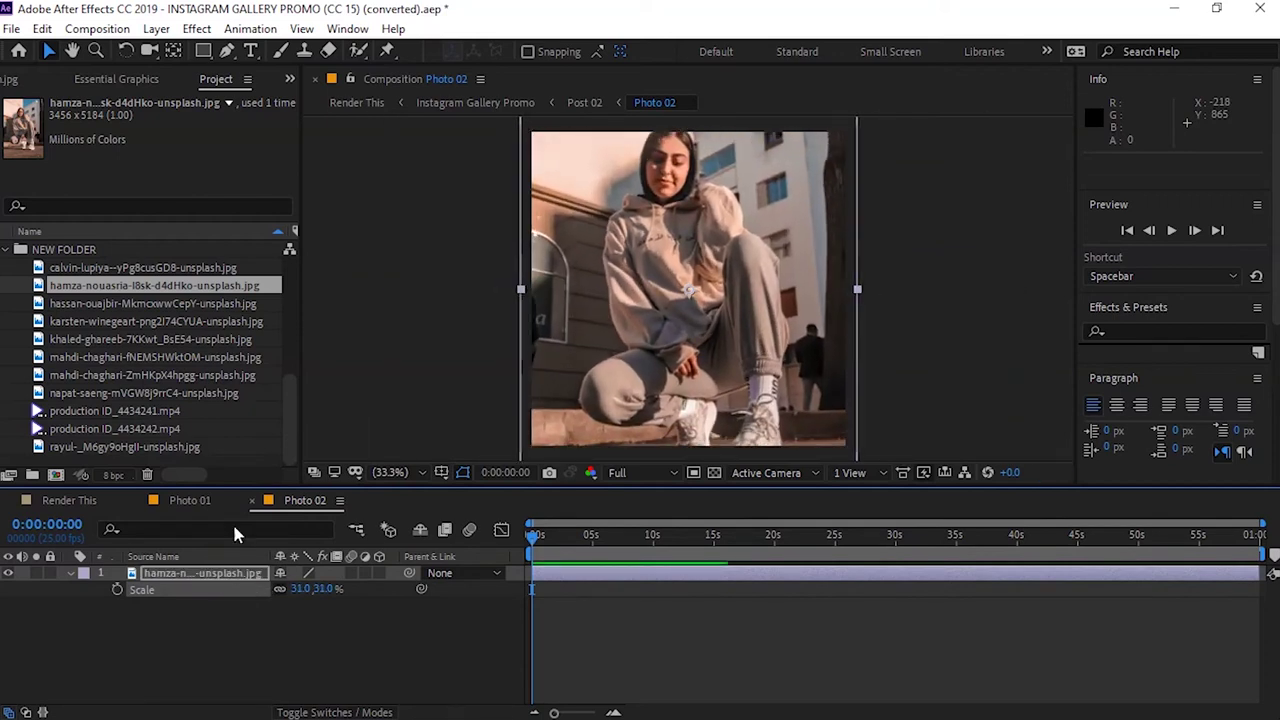
Preview the third photo from NEW FOLDER and open the Photo 03 placeholder composition
double_click(121, 305)
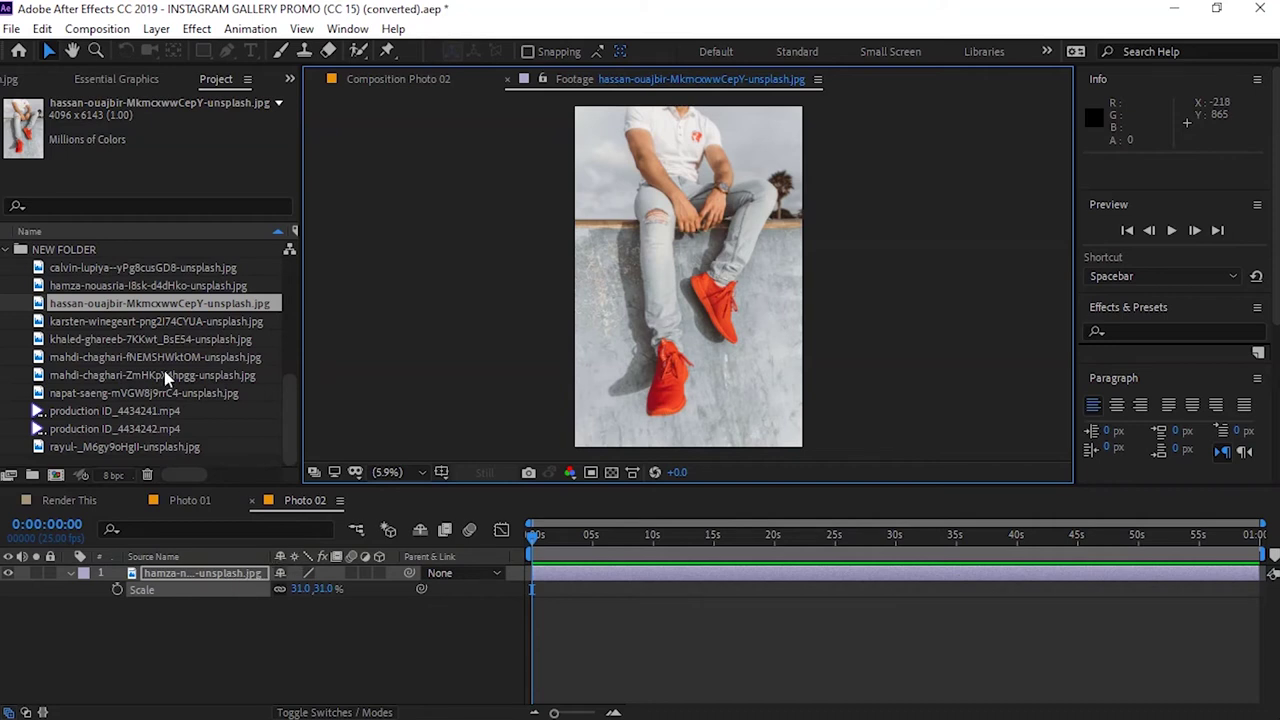
scroll(288, 323, "up", 5)
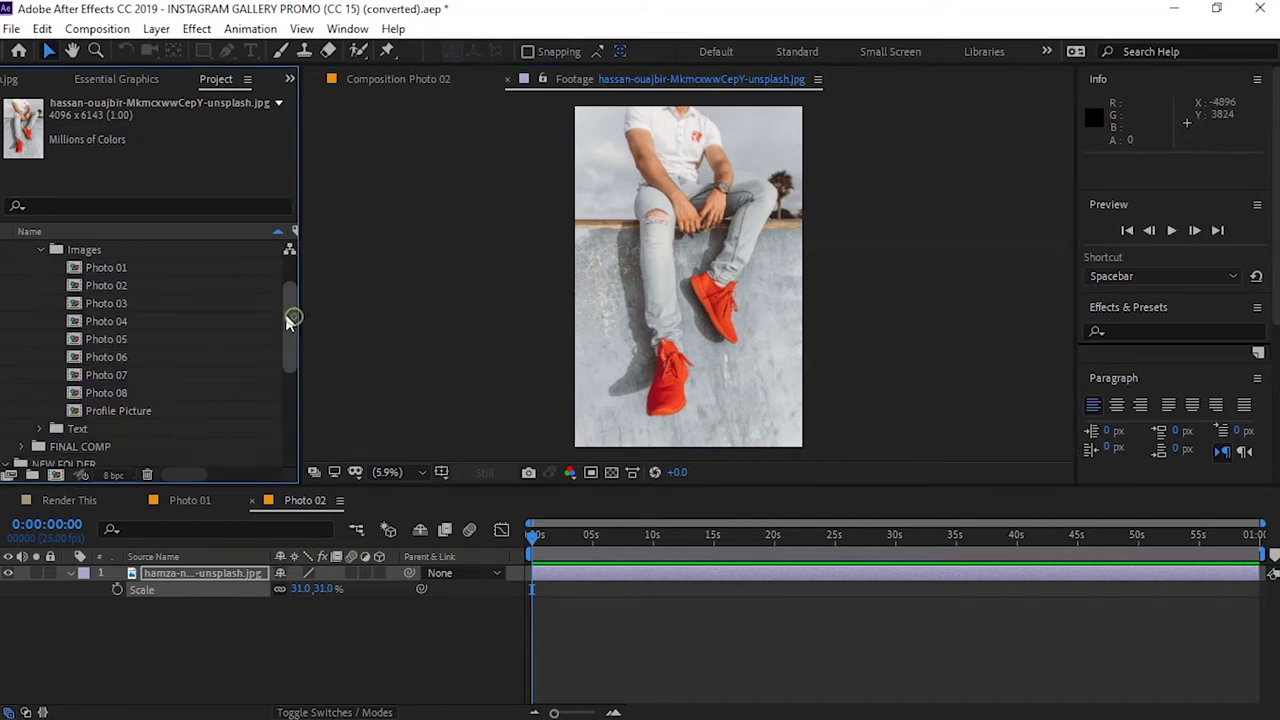
left_click(128, 308)
double_click(127, 311)
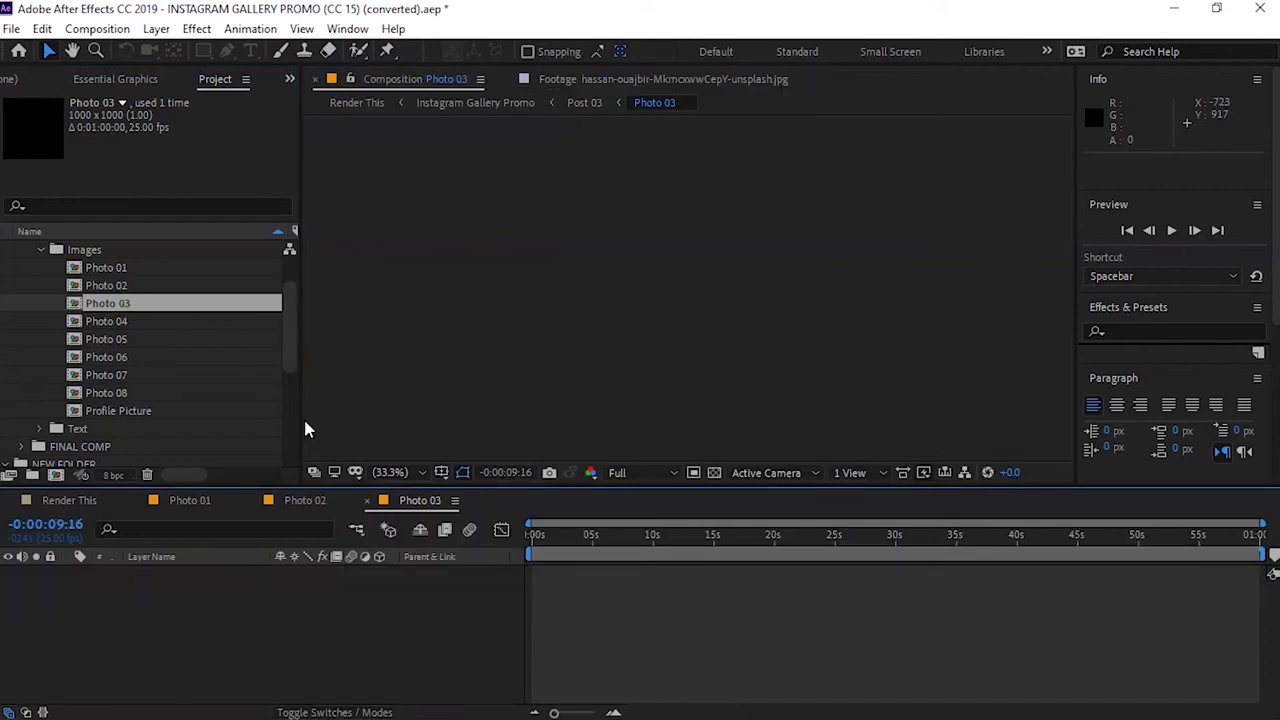
scroll(294, 403, "down", 5)
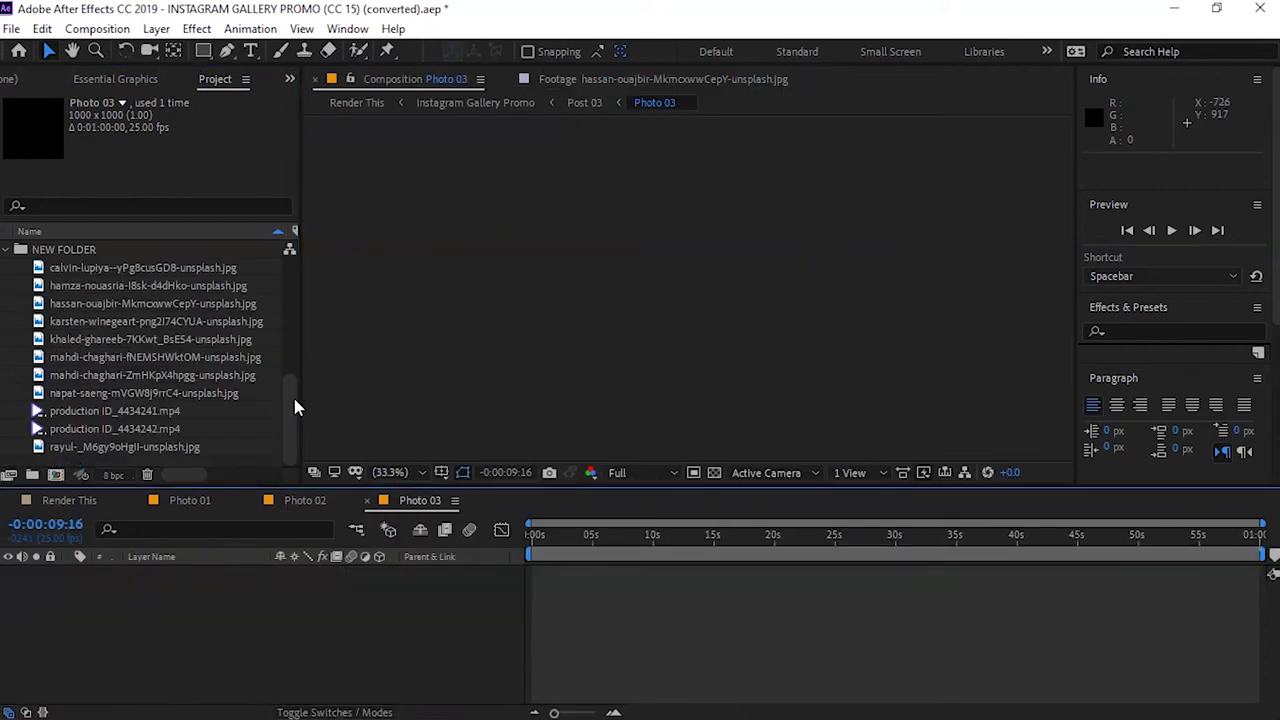
double_click(116, 287)
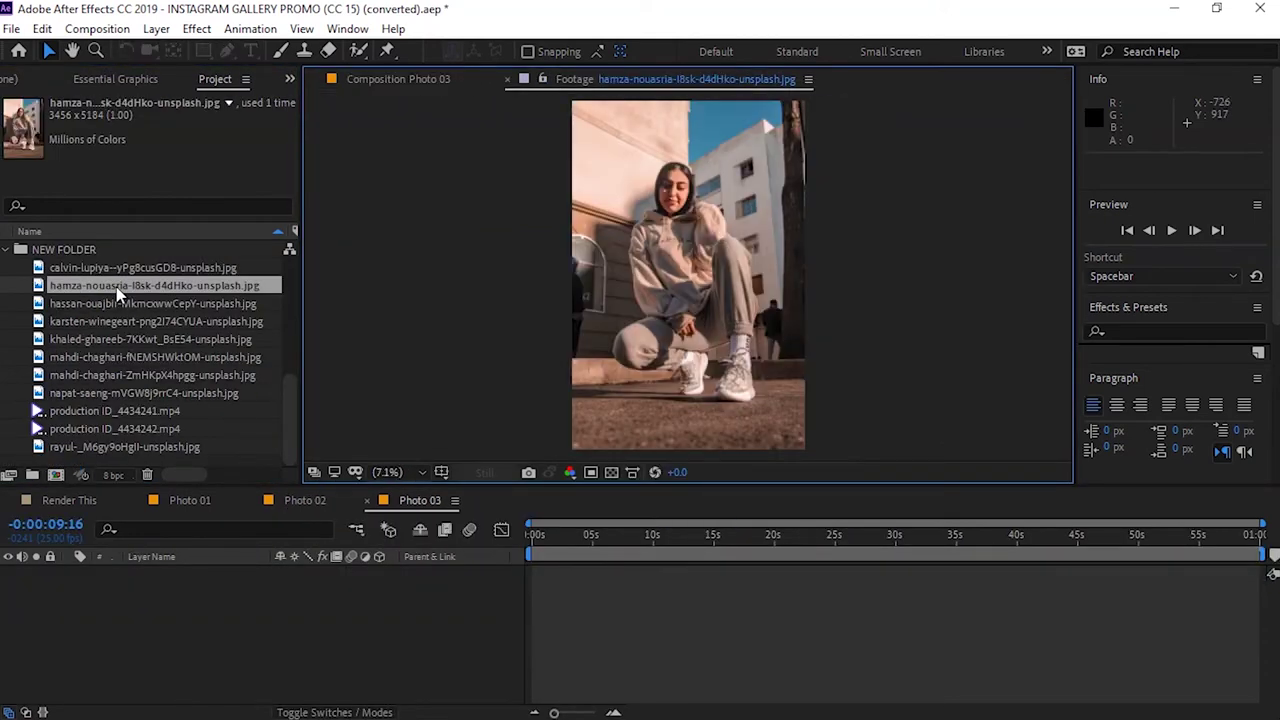
left_click_drag(116, 287, 150, 572)
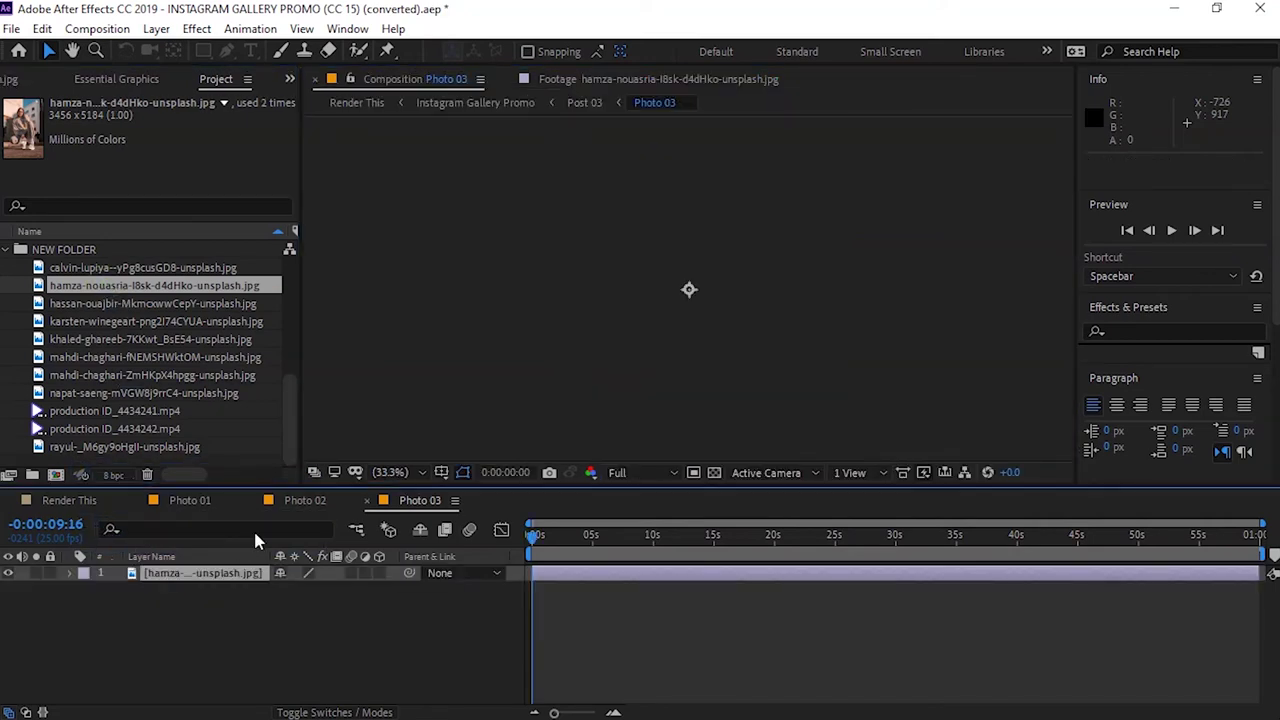
left_click(298, 505)
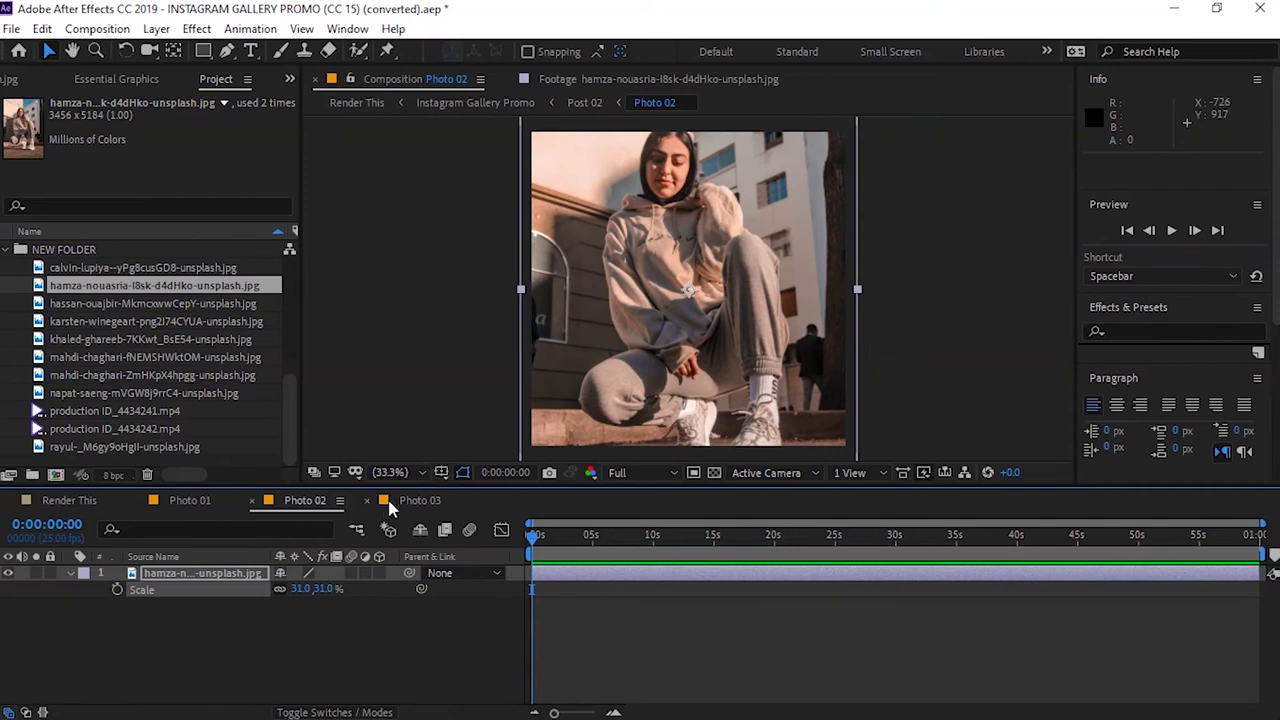
left_click(415, 503)
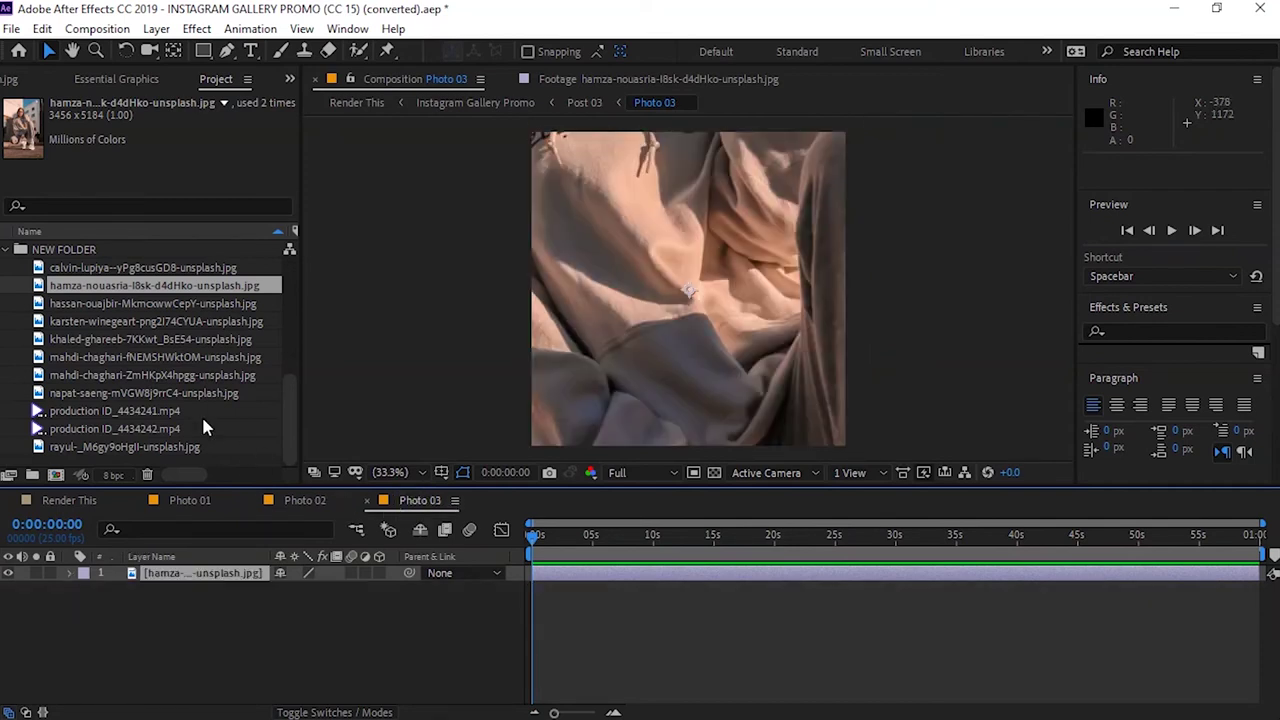
key("ctrl+z")
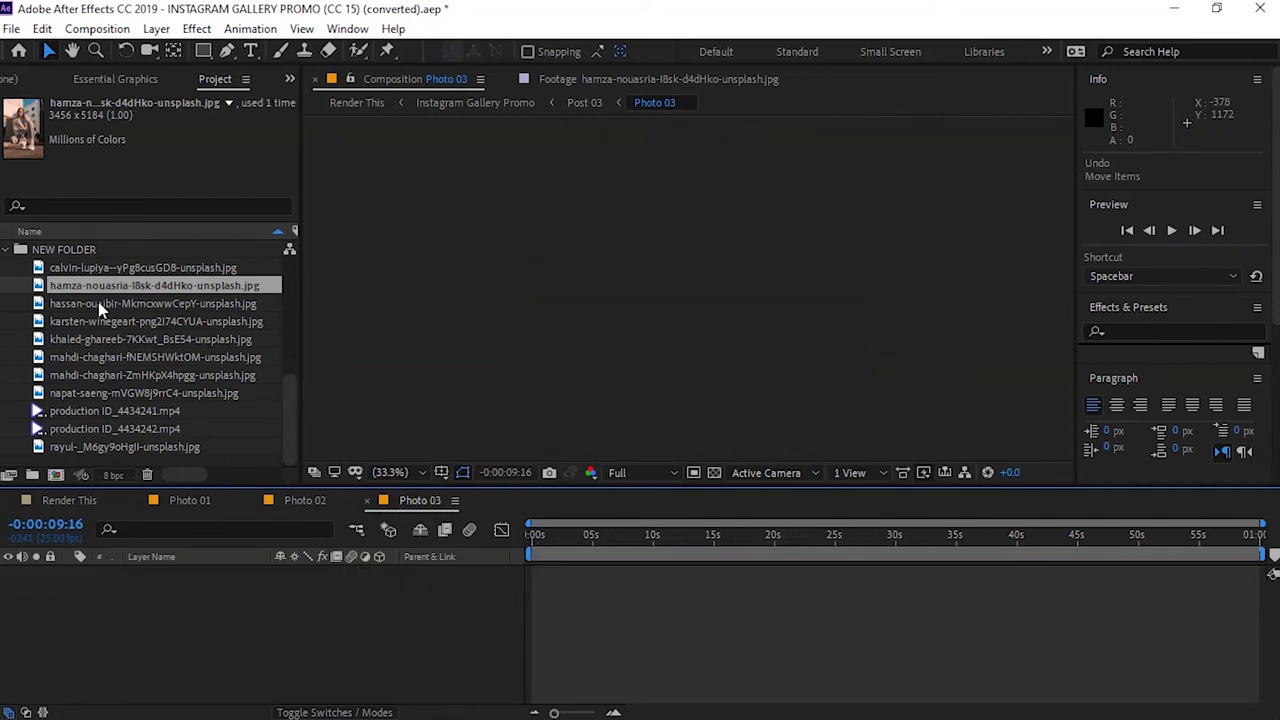
Place the third photo from NEW FOLDER in Photo 03, scale it to 26% and shift it down to about position 497, 554
left_click(98, 303)
left_click_drag(98, 303, 212, 605)
key("s")
left_click_drag(303, 592, 230, 590)
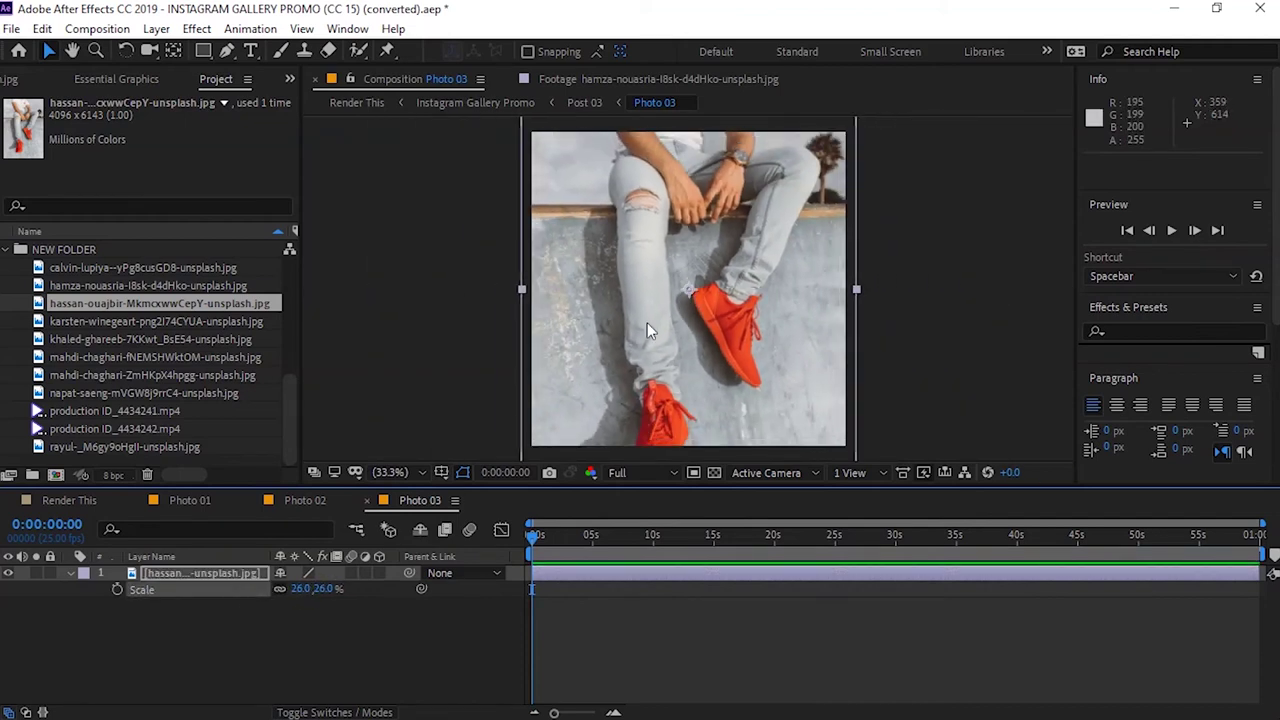
mouse_move(691, 290)
left_mouse_down()
mouse_move(691, 336)
mouse_move(691, 314)
left_mouse_up()
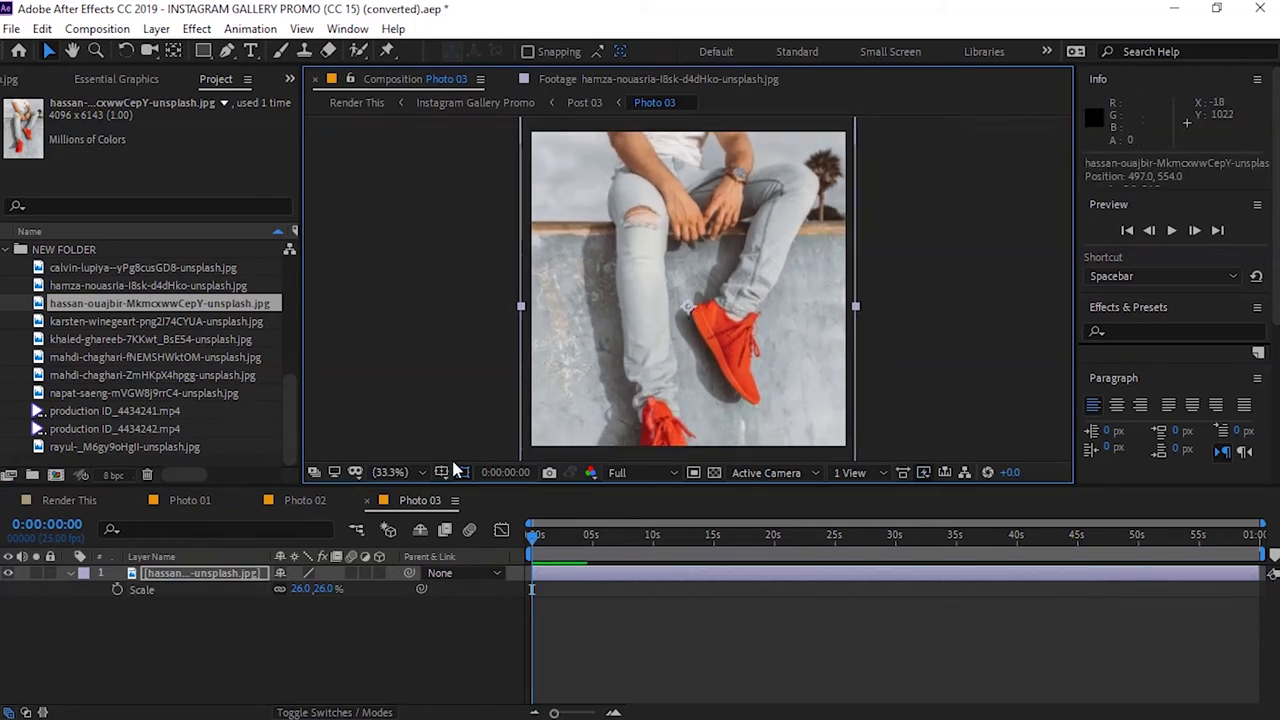
Place the fourth photo from NEW FOLDER in the Photo 04 placeholder composition and scale it to 38%
scroll(287, 308, "up", 5)
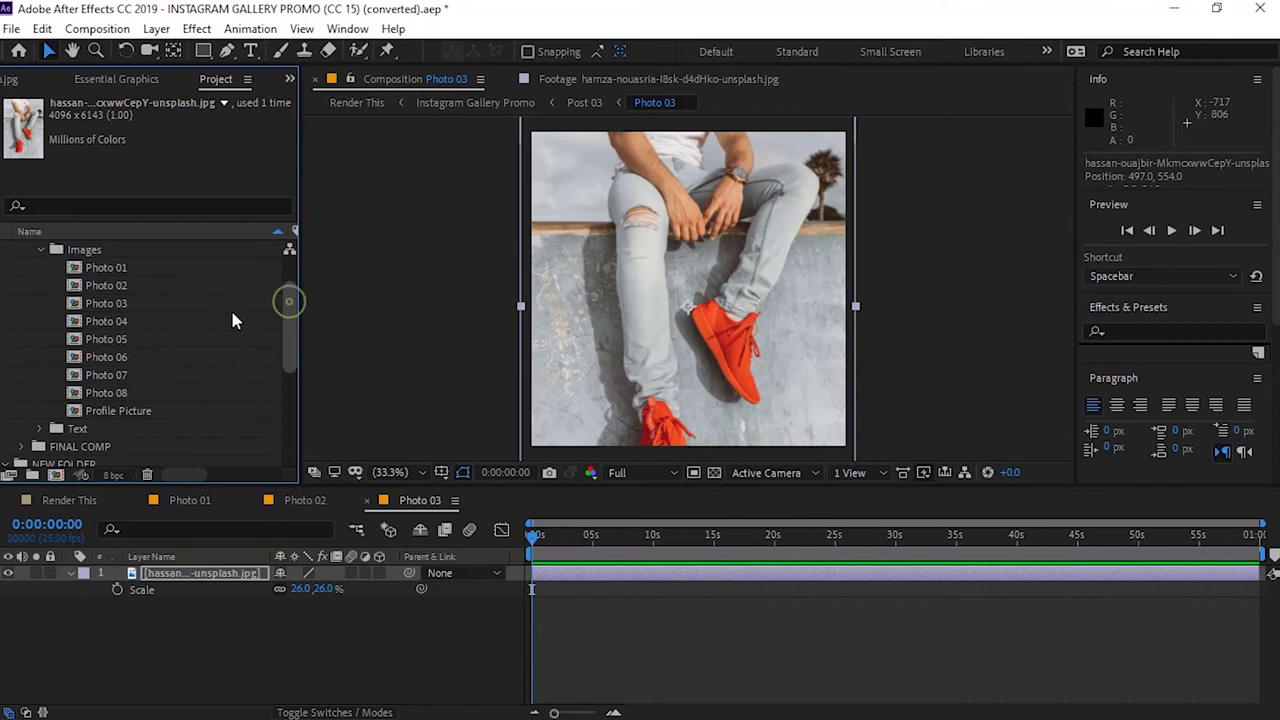
left_click(117, 321)
double_click(117, 321)
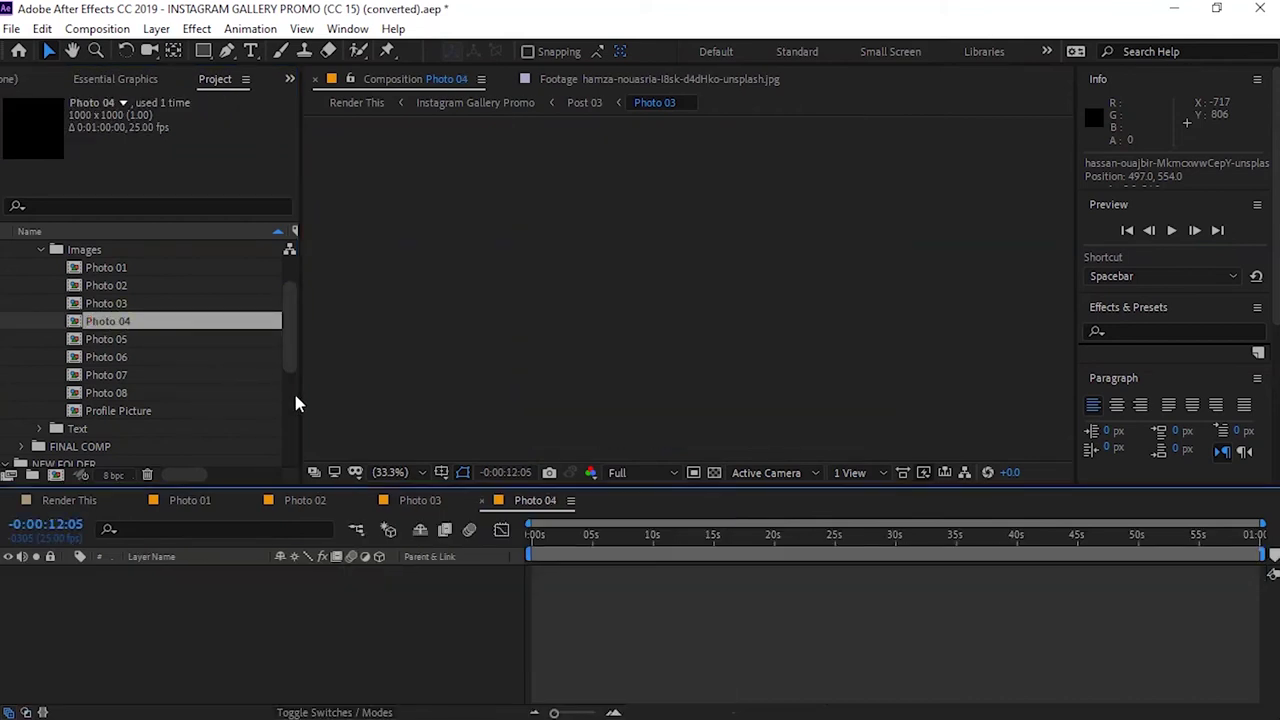
scroll(294, 392, "down", 10)
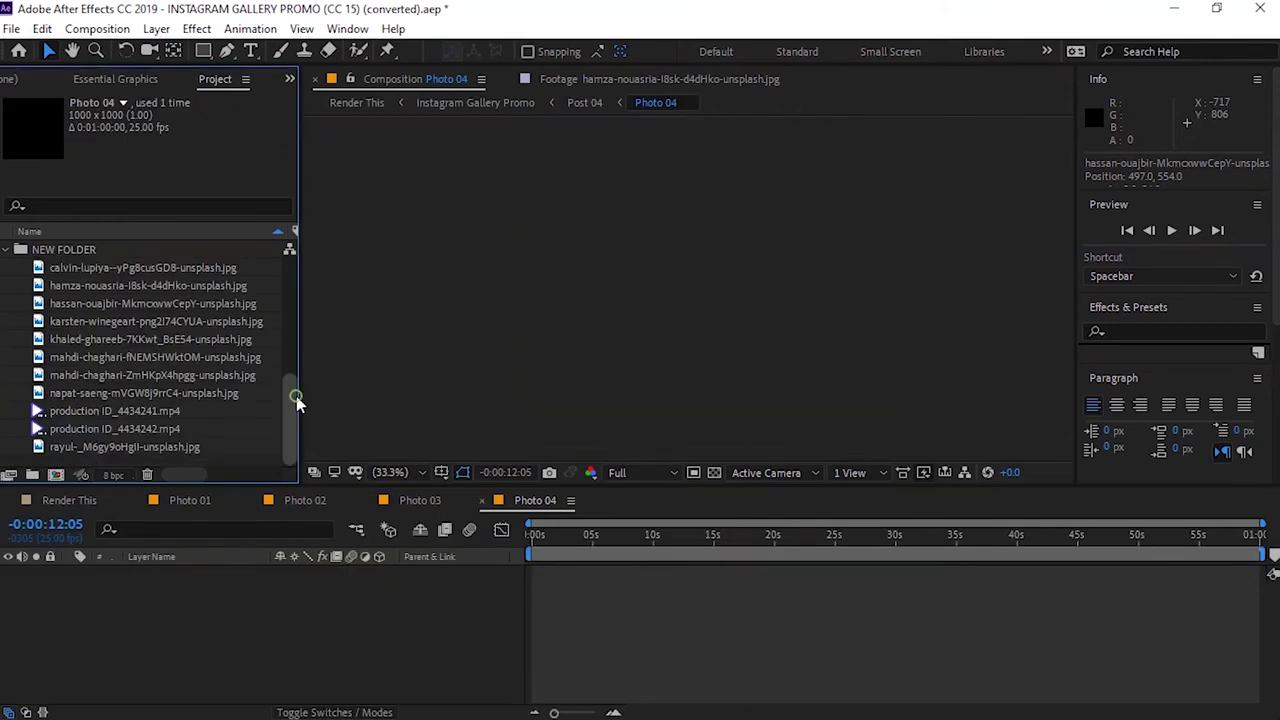
left_click(120, 325)
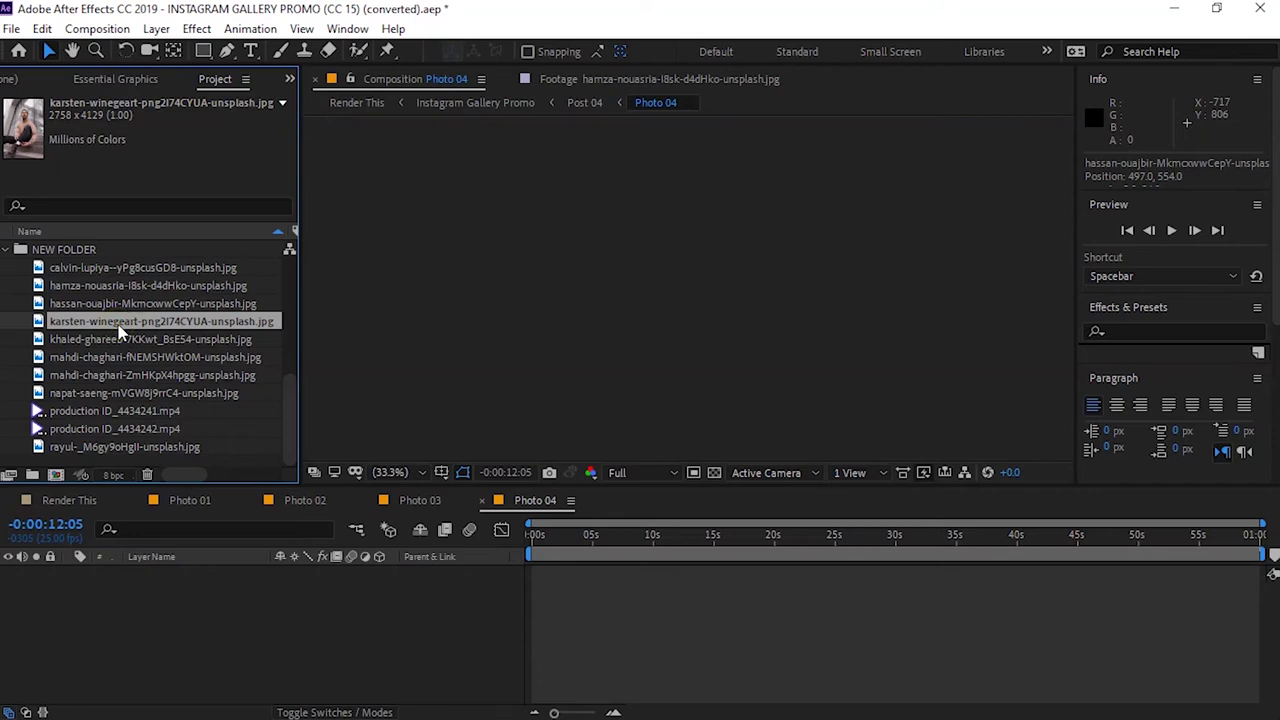
left_click_drag(113, 327, 153, 586)
key("s")
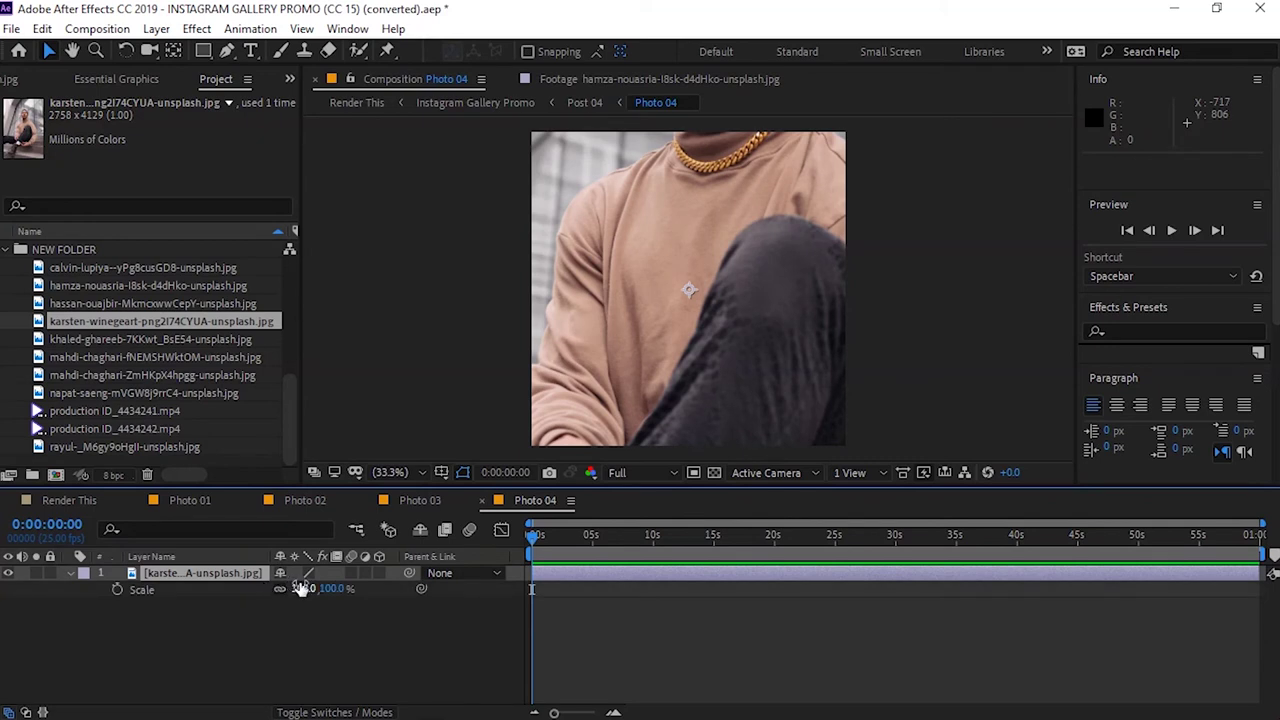
left_click_drag(300, 588, 242, 586)
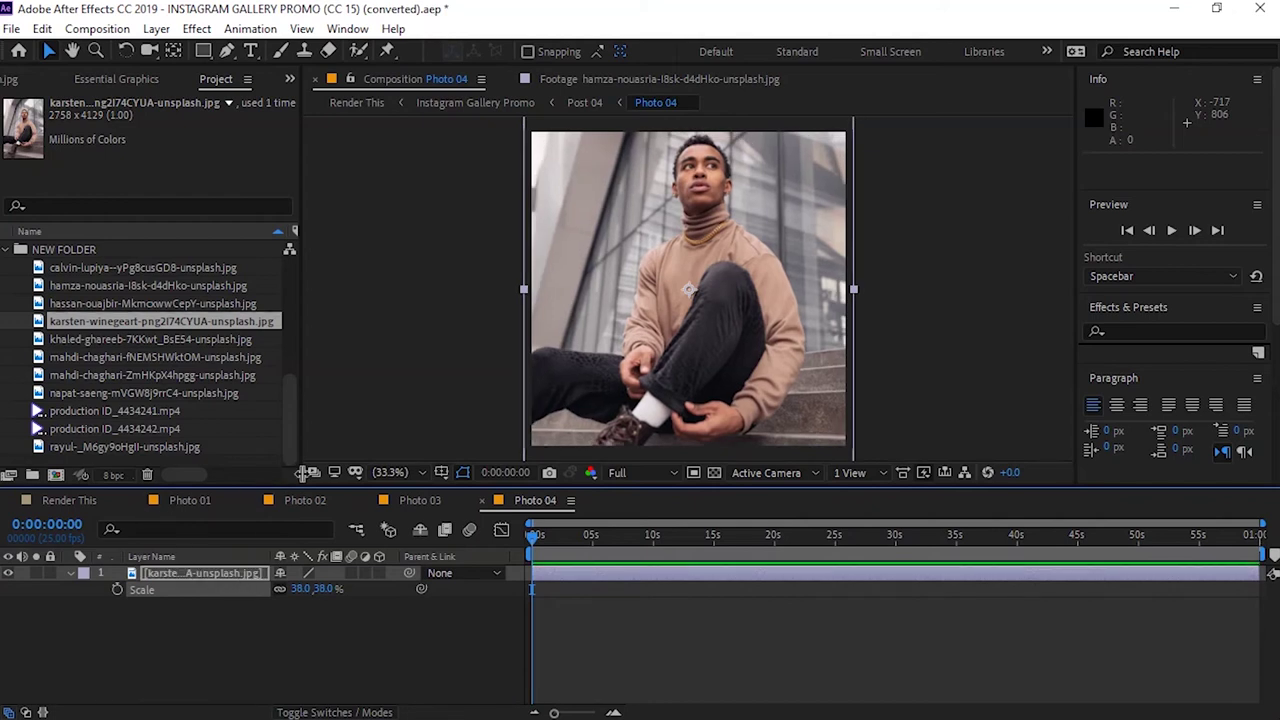
Place the fifth photo from NEW FOLDER in Photo 05, scale it to 24% and shift it up to about position 503, 449
scroll(290, 330, "up", 5)
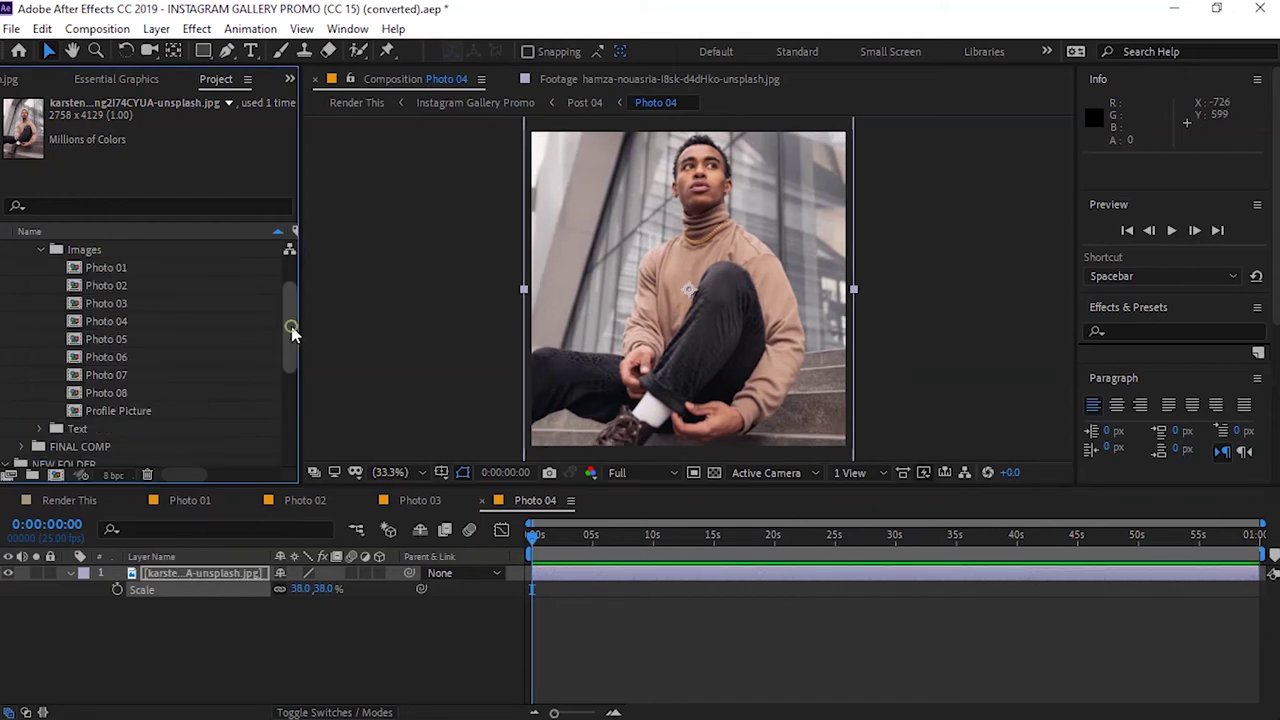
left_click(133, 340)
double_click(133, 340)
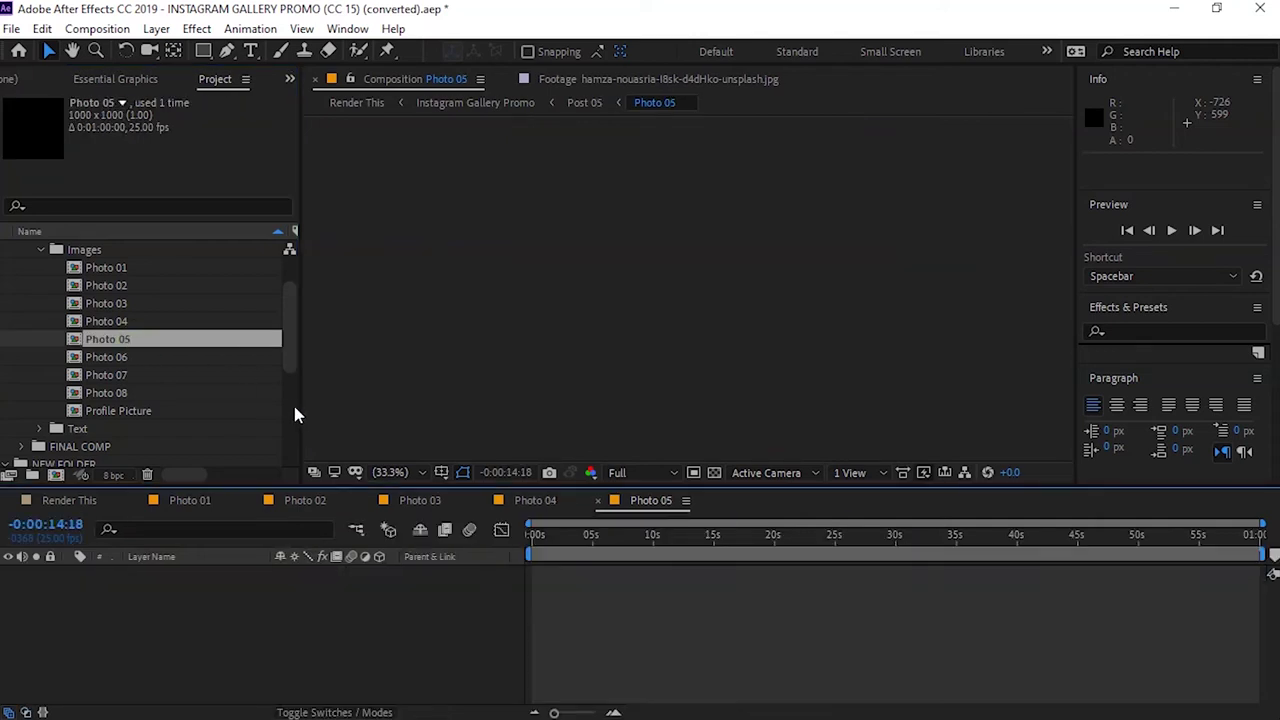
left_click(291, 405)
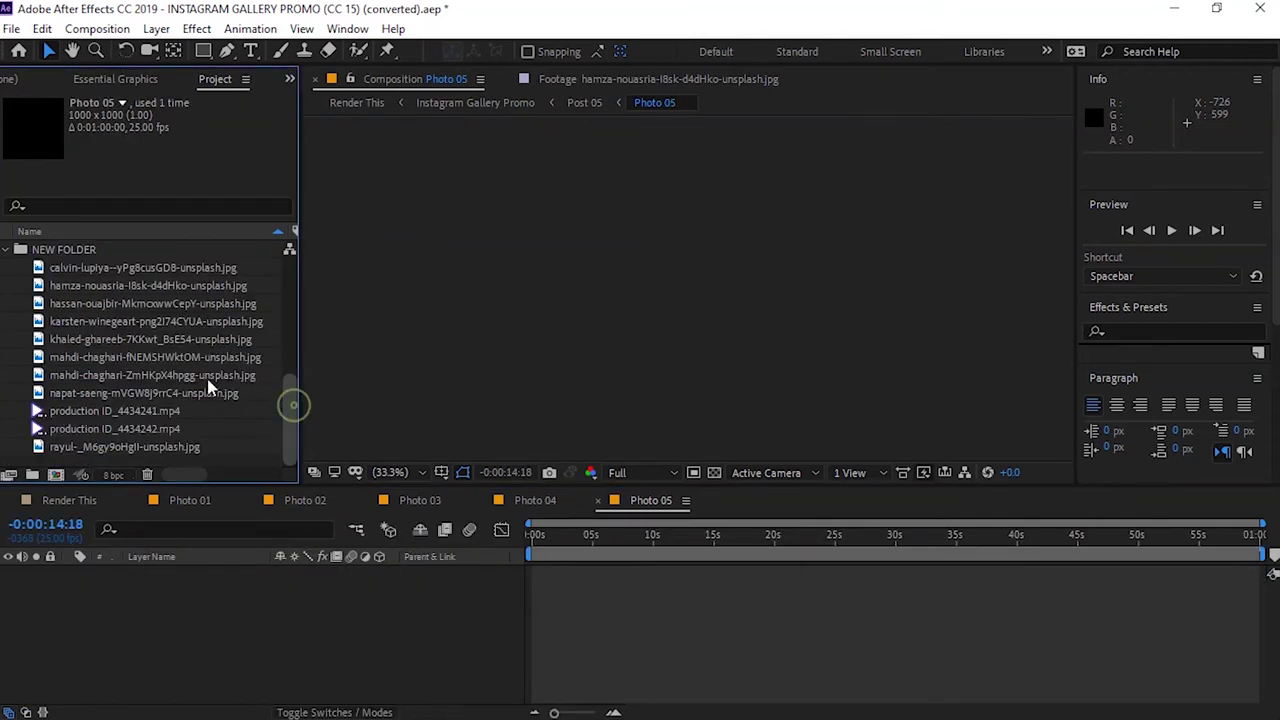
left_click(110, 341)
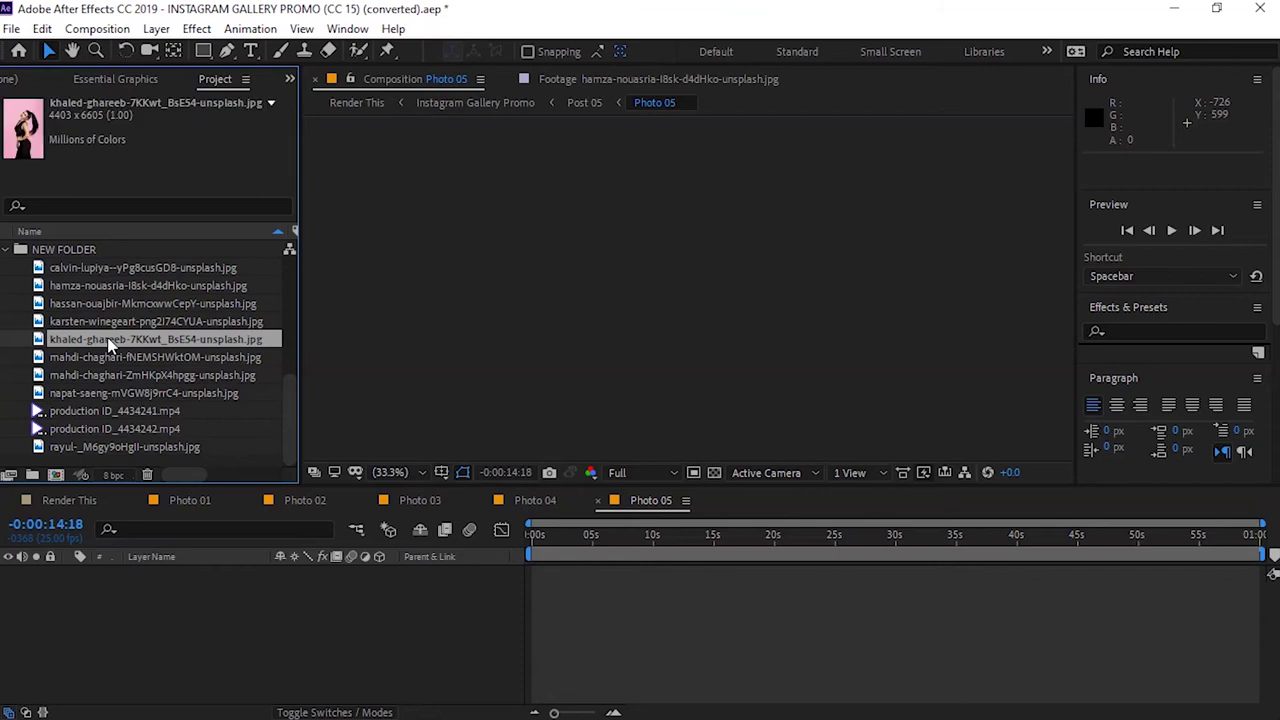
left_click_drag(110, 341, 143, 582)
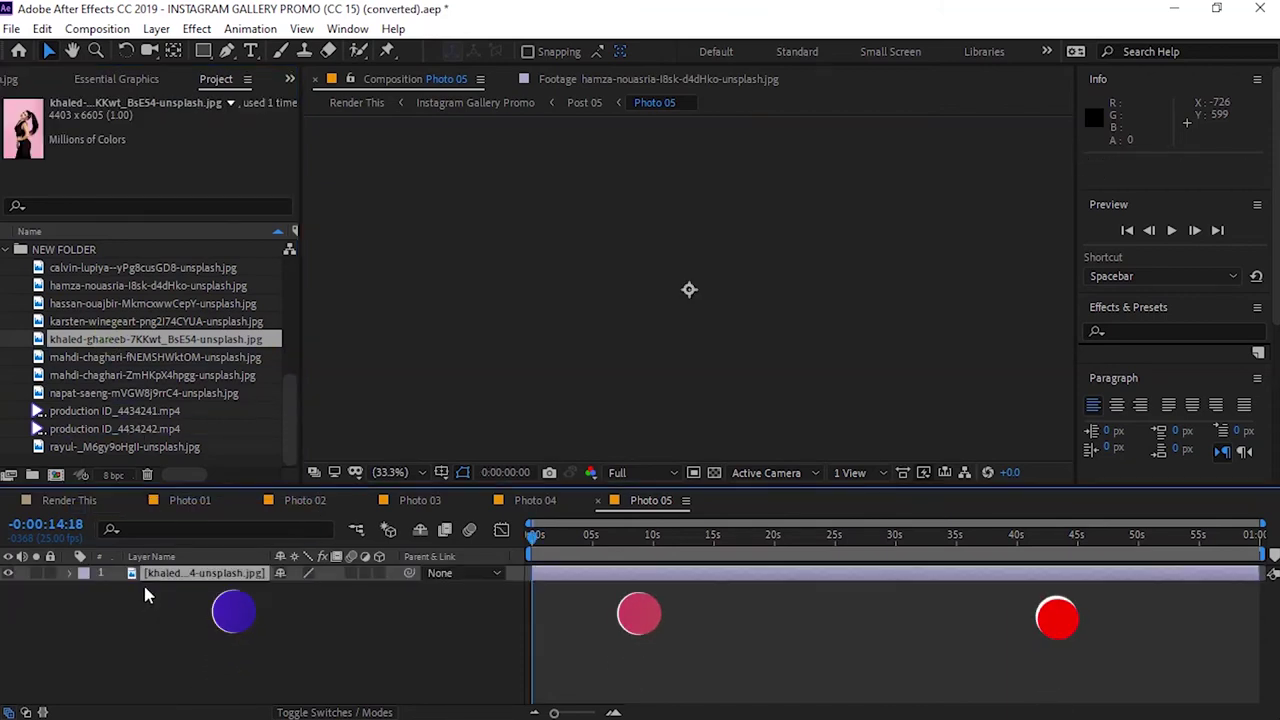
key("s")
left_click_drag(301, 592, 229, 589)
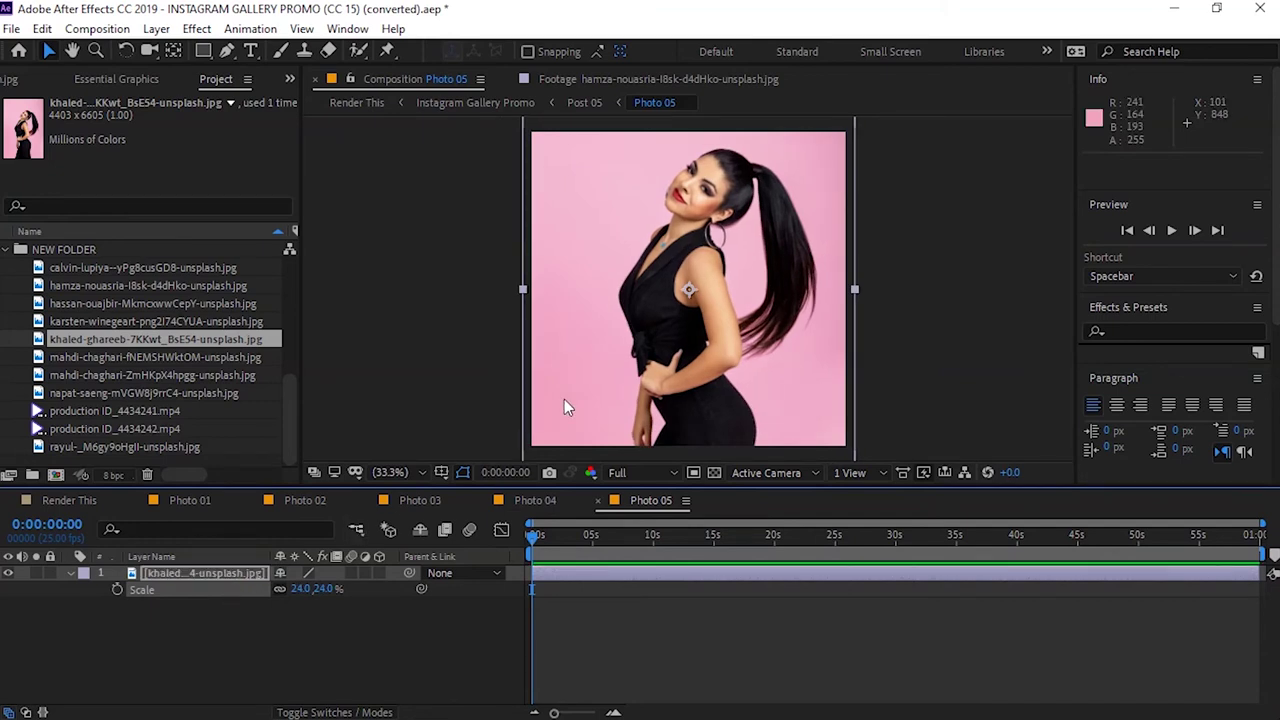
left_click_drag(689, 290, 689, 275)
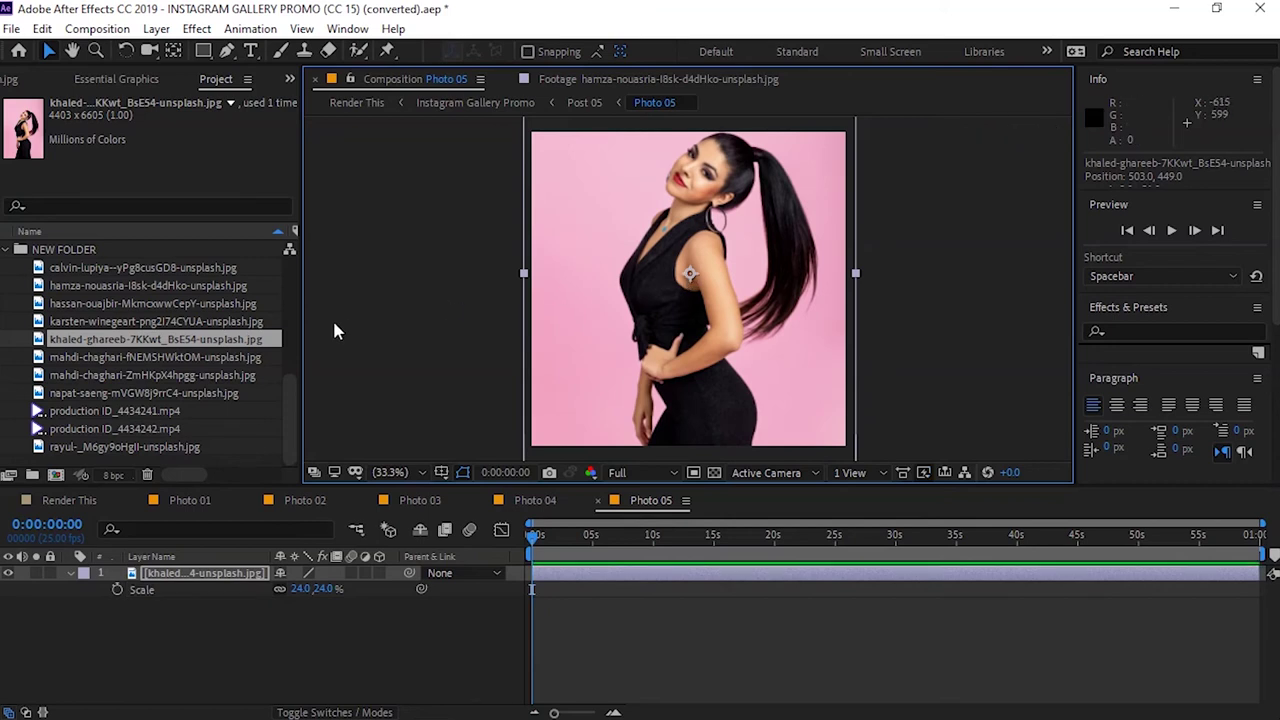
Place the sixth photo from NEW FOLDER in the Photo 06 placeholder composition and scale it to 54%
scroll(290, 316, "up", 4)
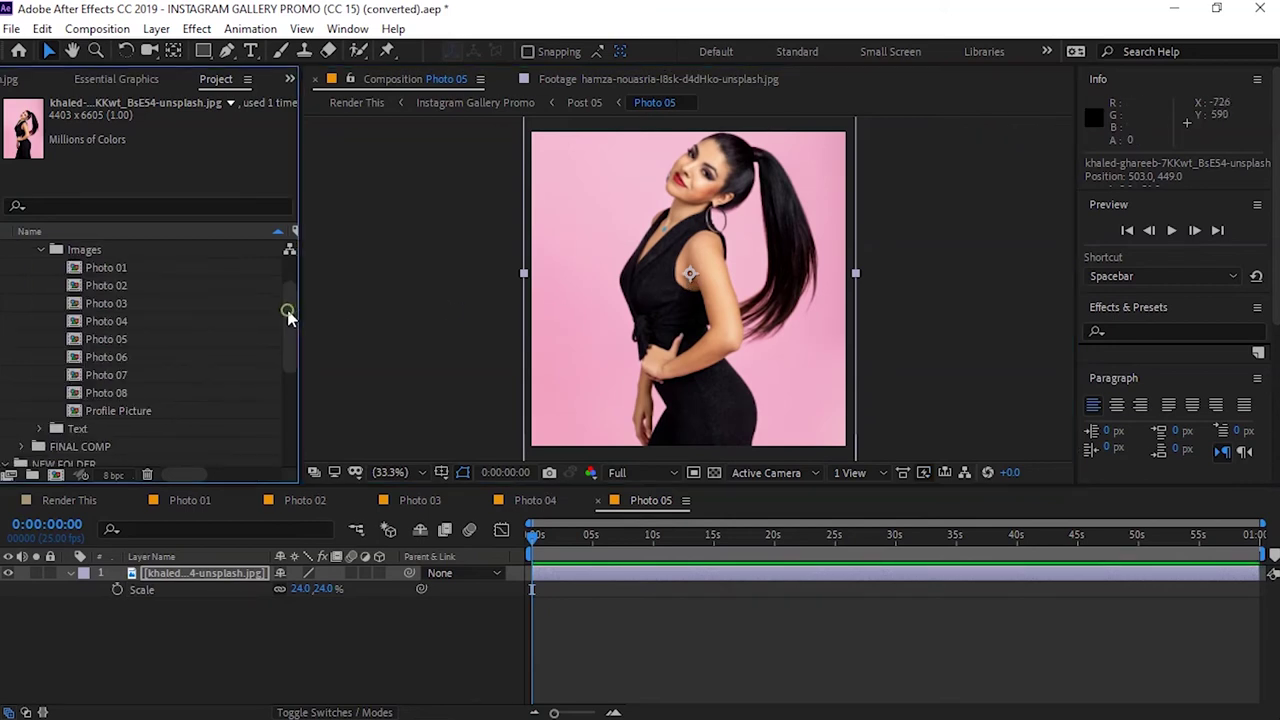
double_click(112, 360)
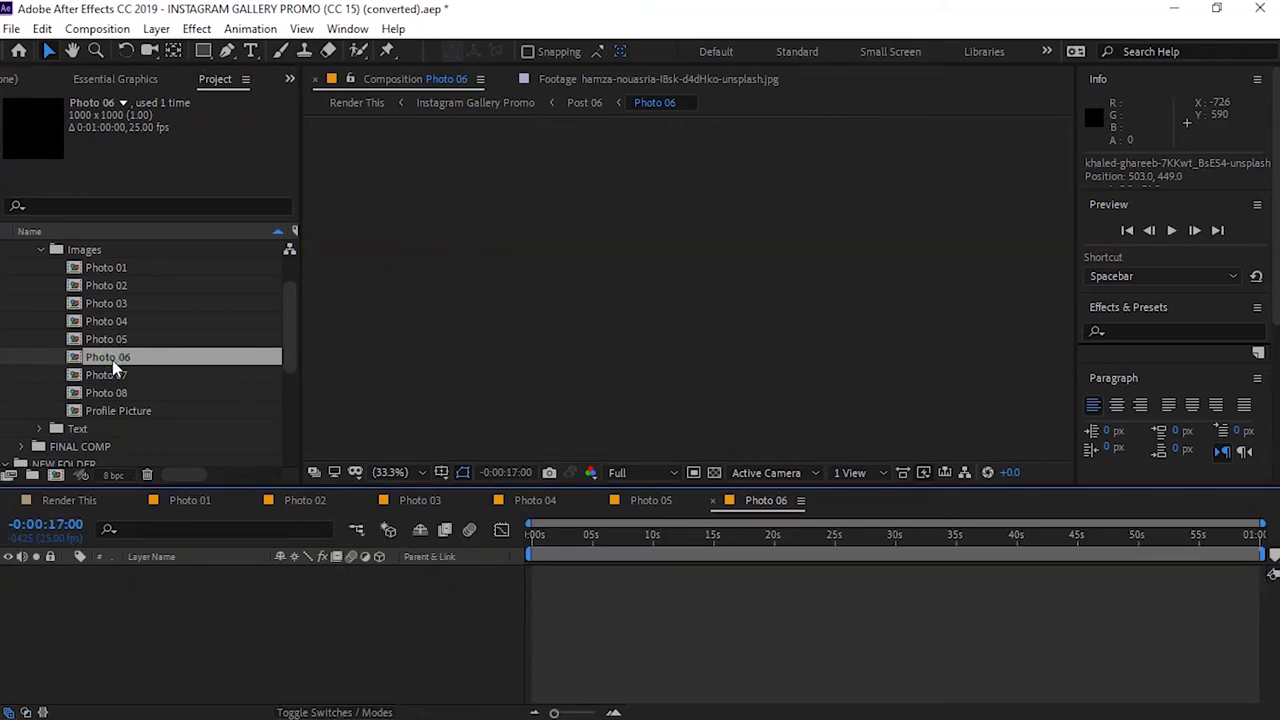
left_click(292, 395)
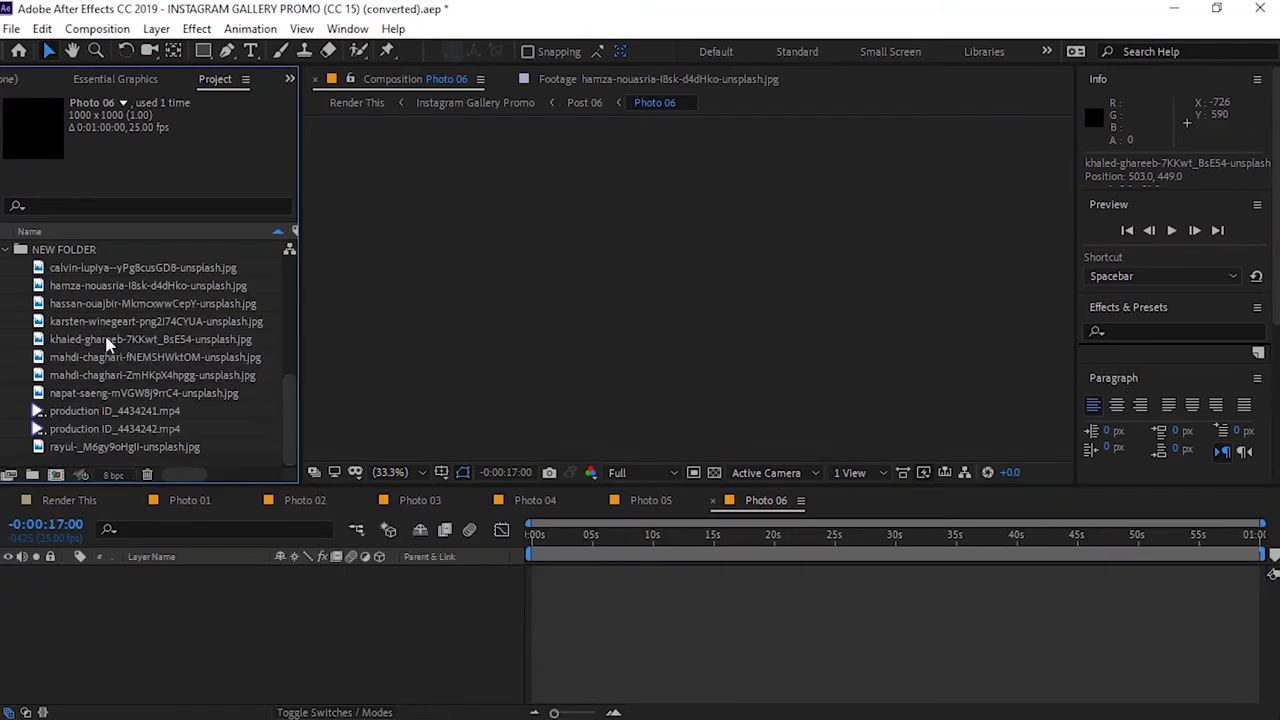
left_click(101, 362)
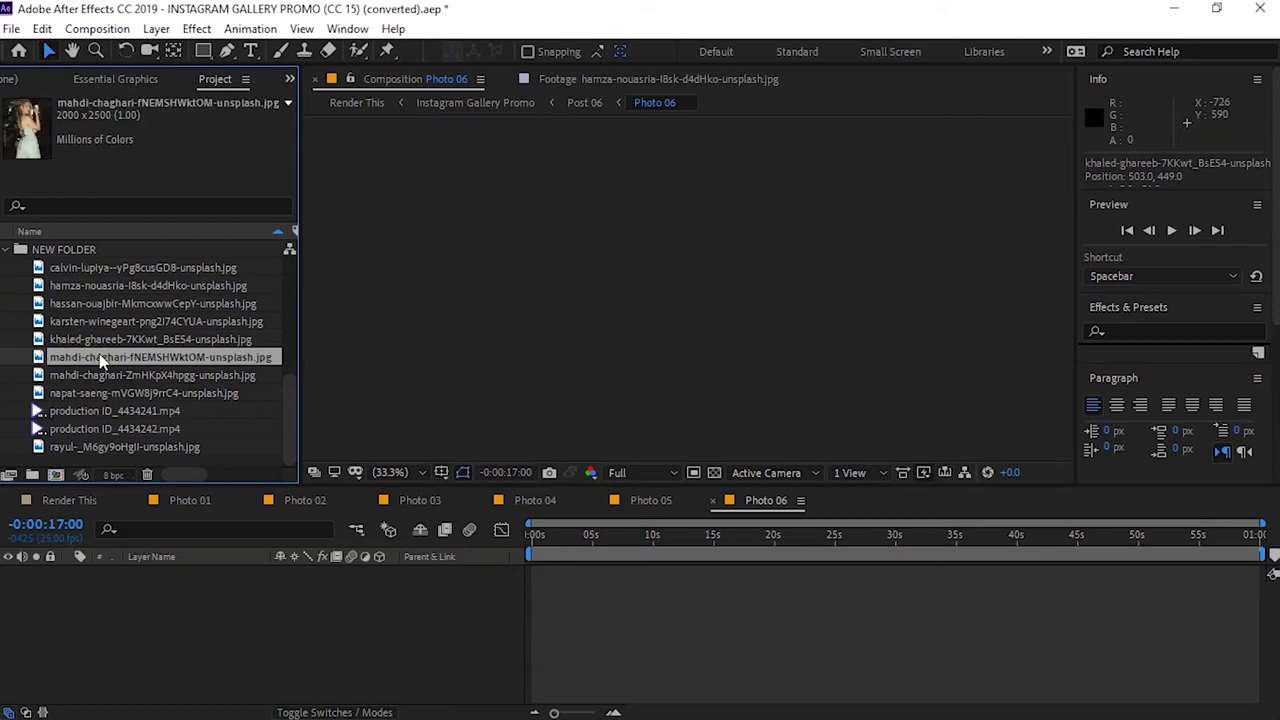
left_click_drag(101, 362, 140, 588)
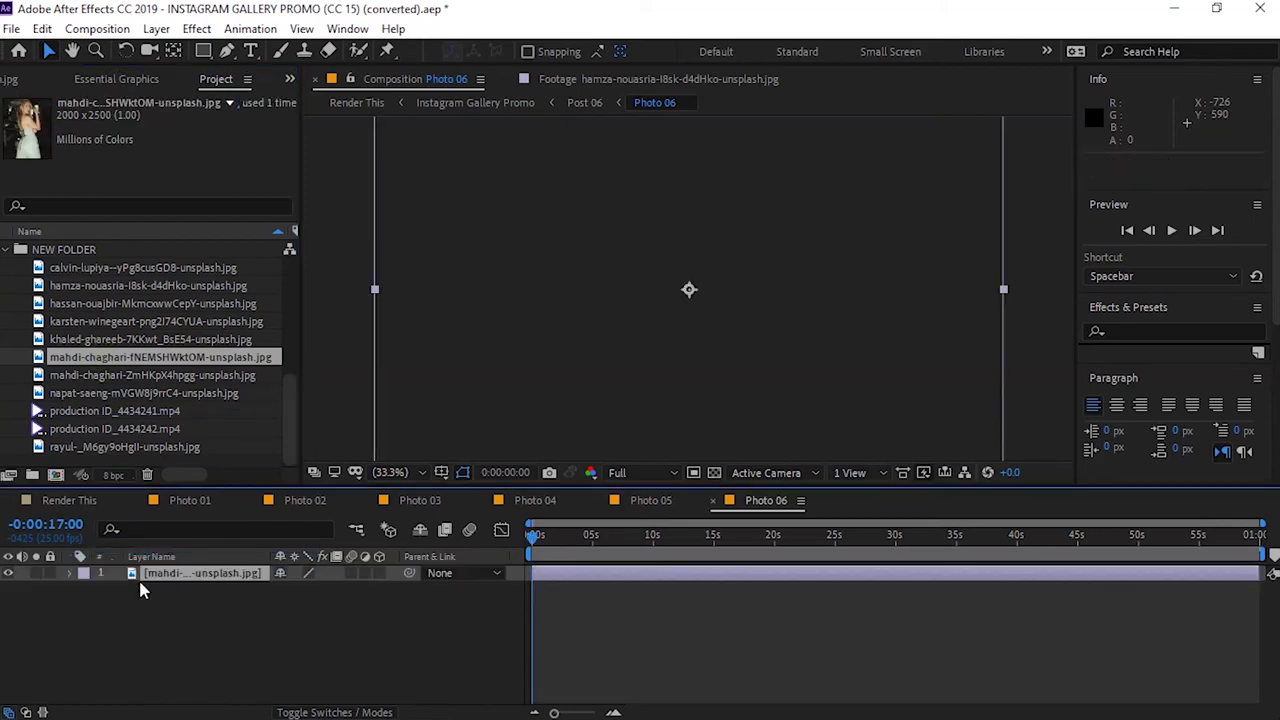
key("s")
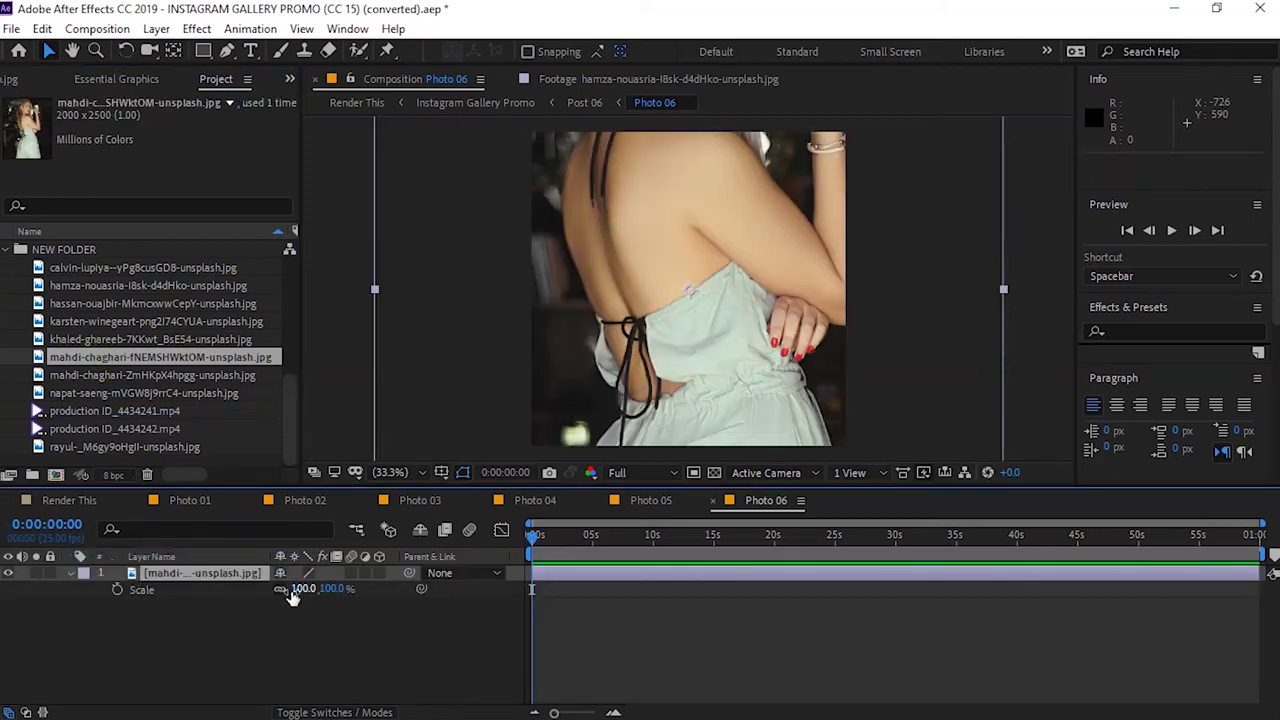
left_click_drag(300, 588, 258, 589)
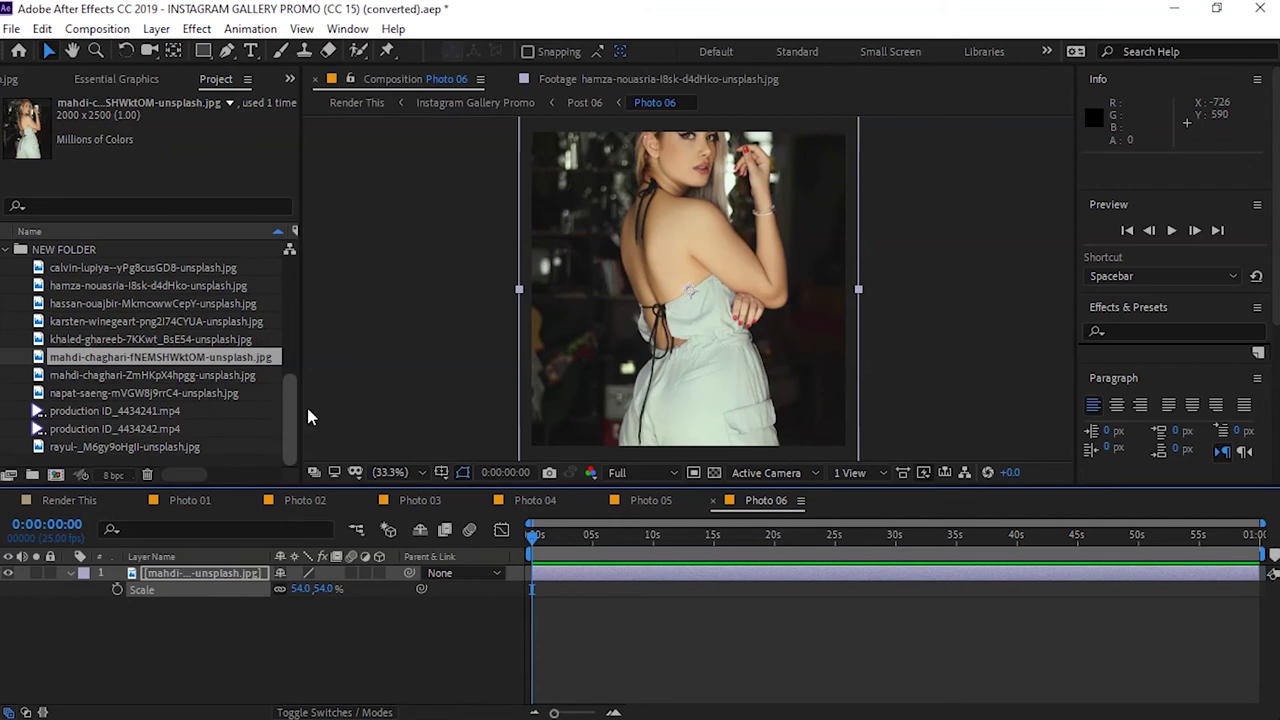
Place the video production ID_4434241.mp4 from NEW FOLDER in the Photo 07 placeholder composition
scroll(291, 329, "up", 4)
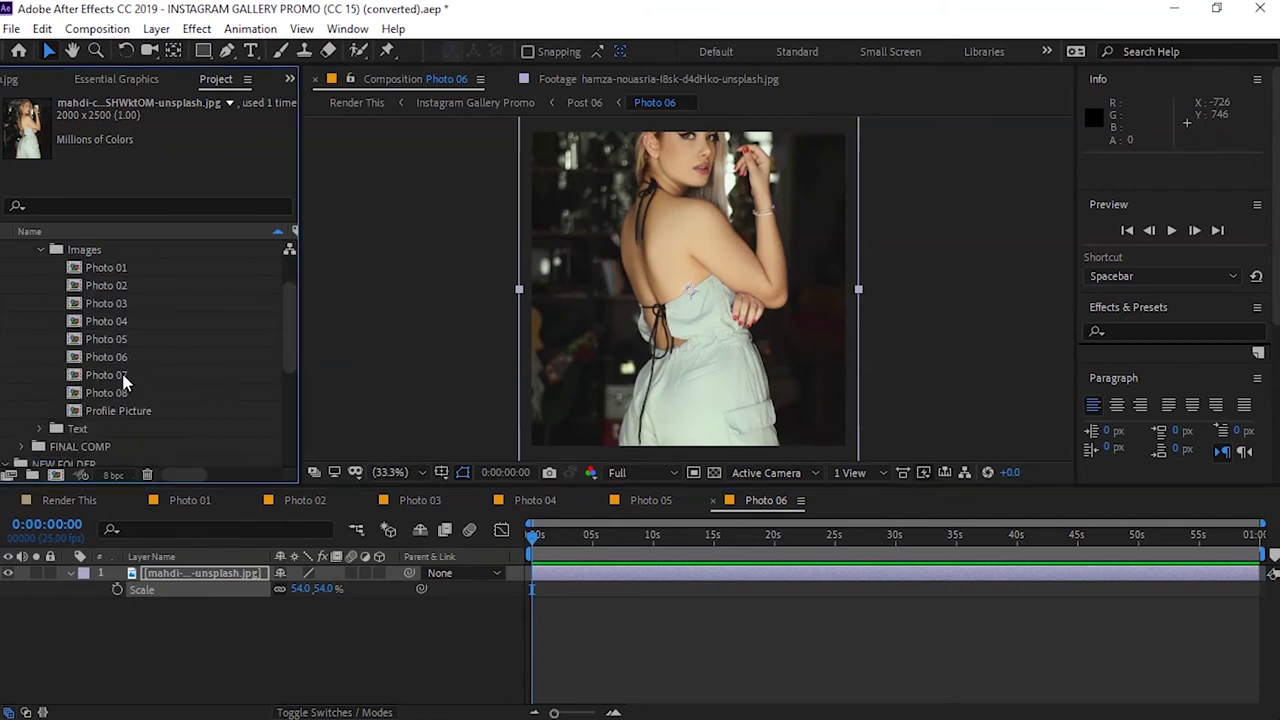
double_click(123, 379)
scroll(291, 410, "down", 5)
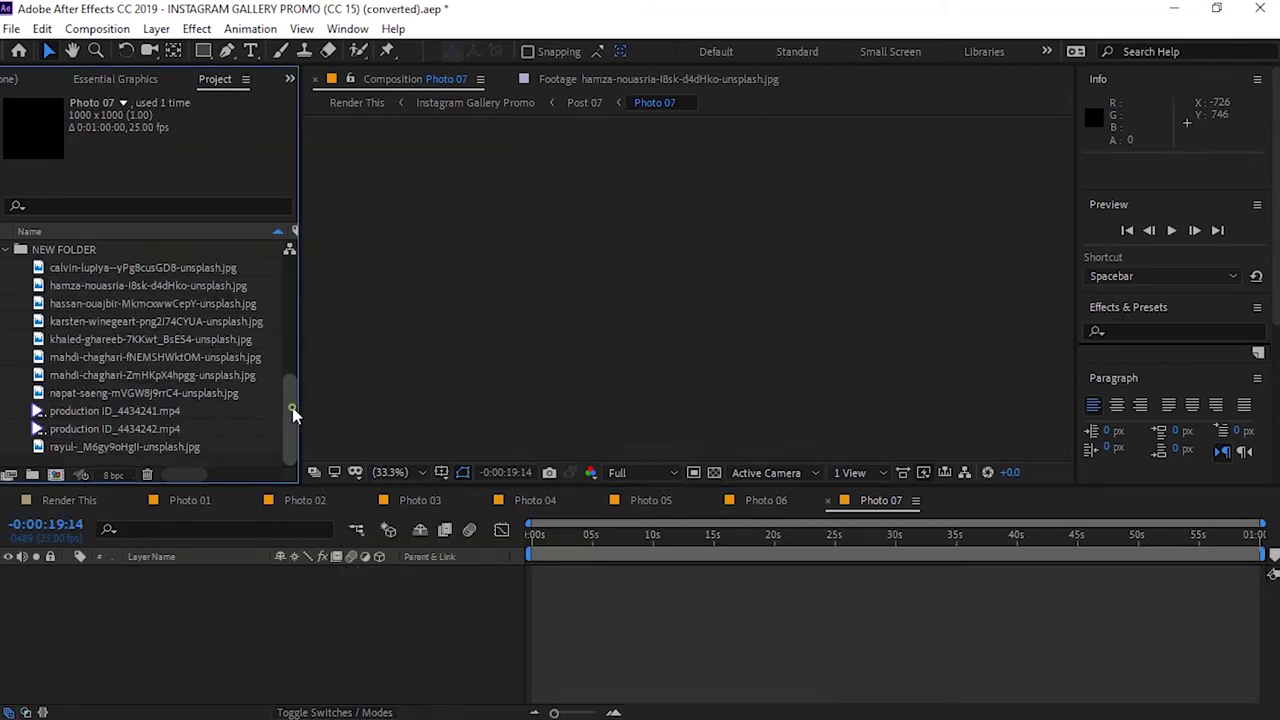
left_click(92, 375)
left_click(82, 393)
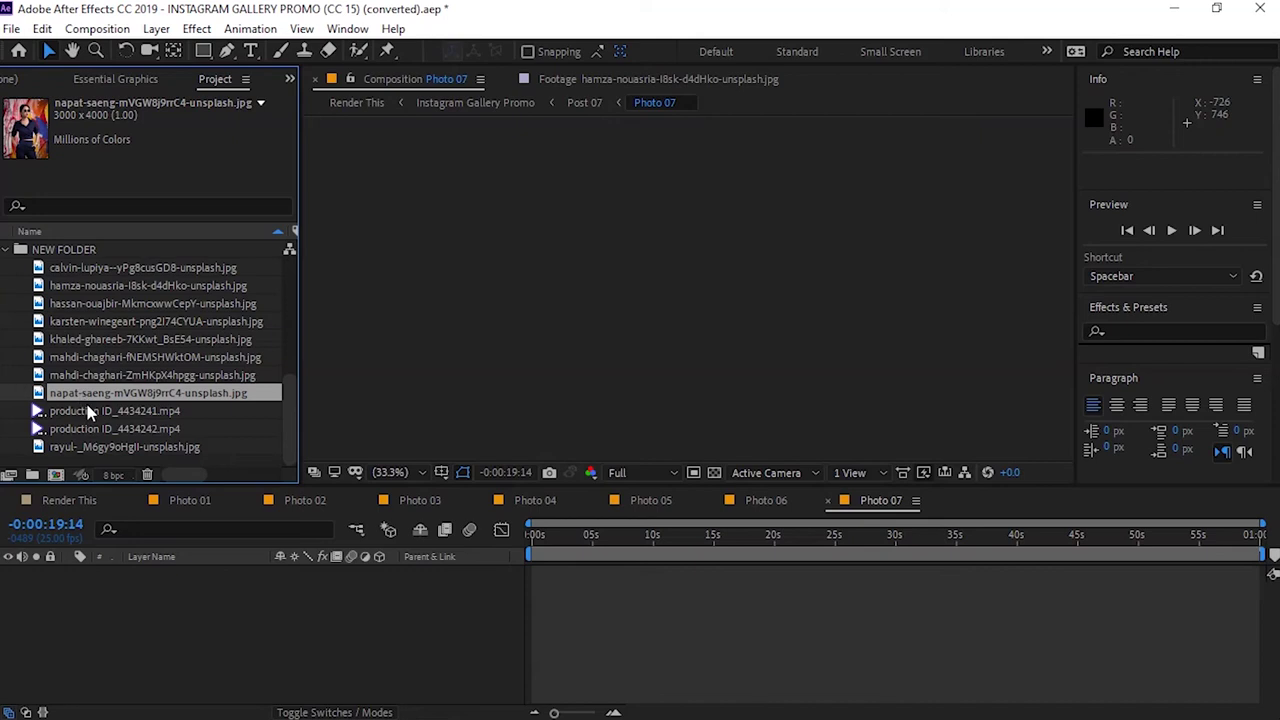
left_click(88, 413)
left_click_drag(90, 421, 151, 578)
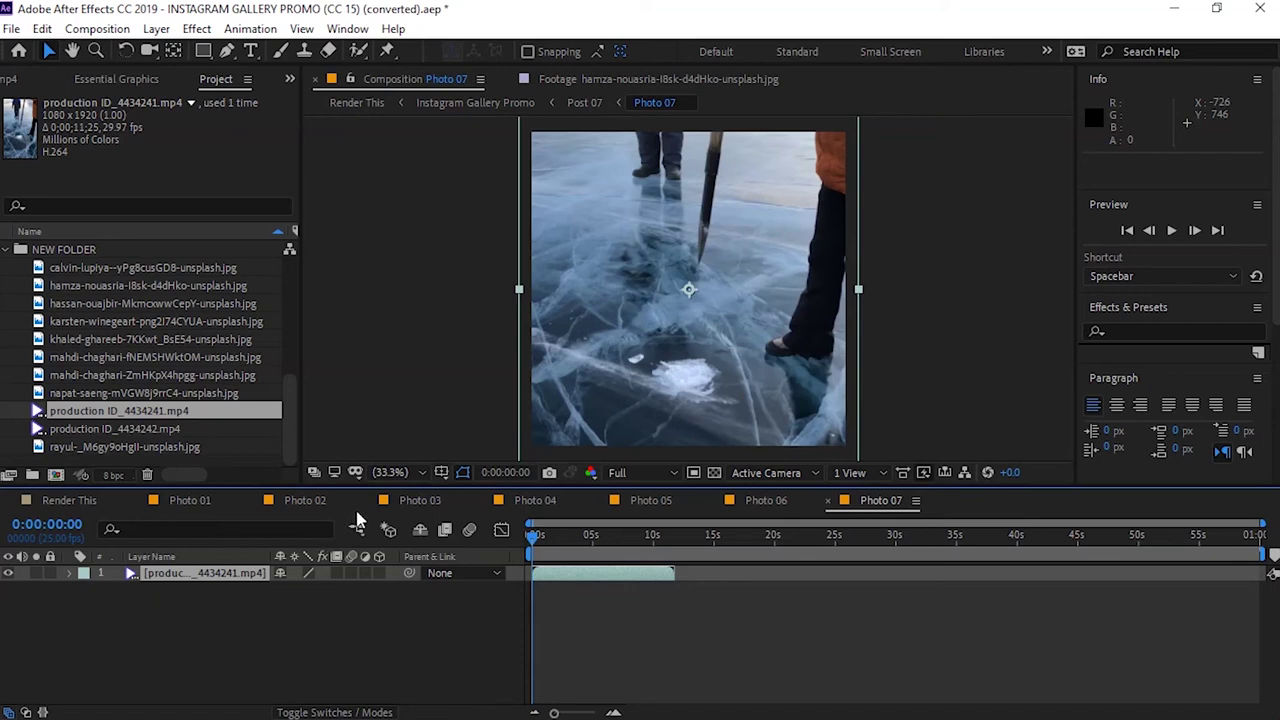
Place the video production ID_4434242.mp4 from NEW FOLDER in the Photo 08 placeholder composition and scale it to 51%
left_click(287, 340)
double_click(130, 399)
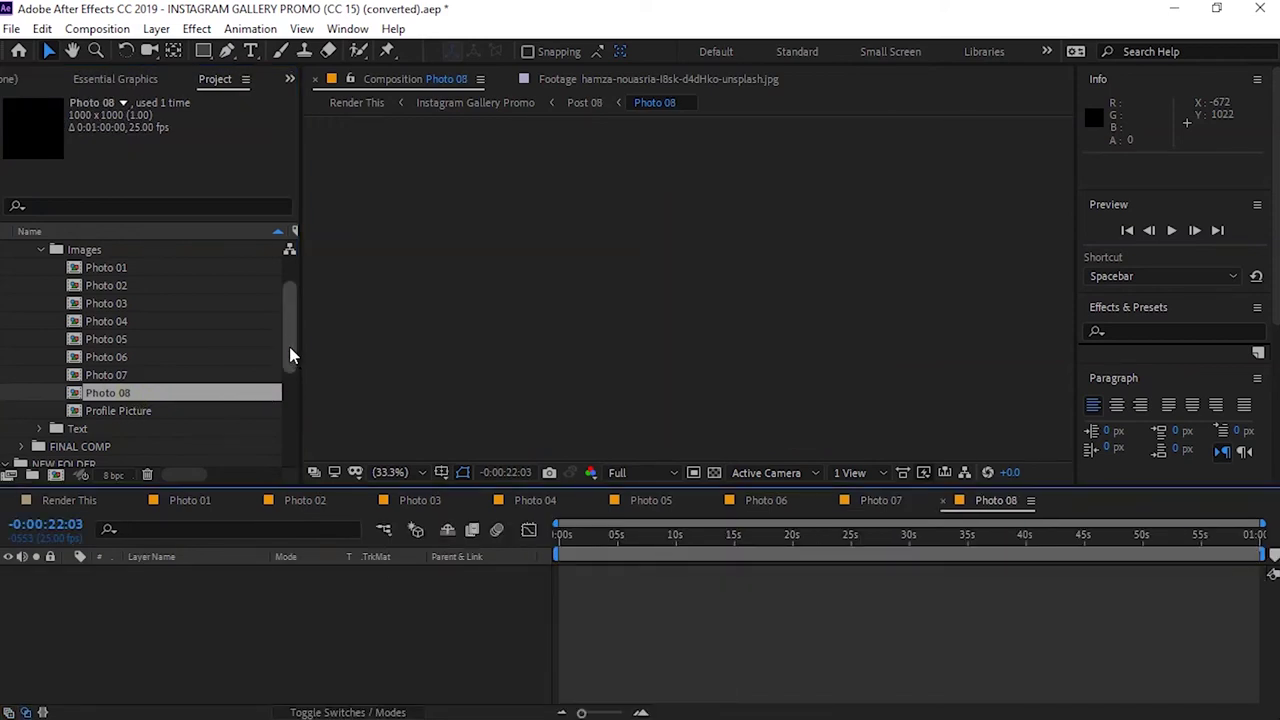
left_click_drag(289, 347, 289, 452)
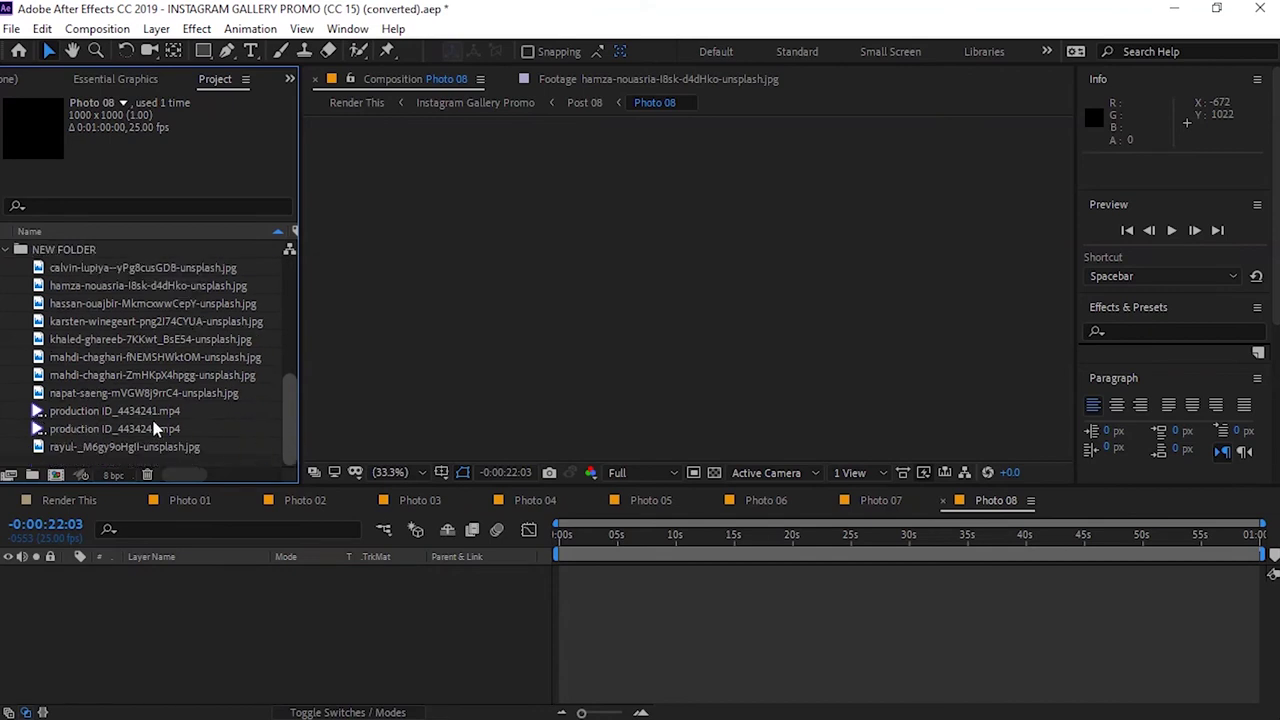
left_click_drag(132, 427, 175, 595)
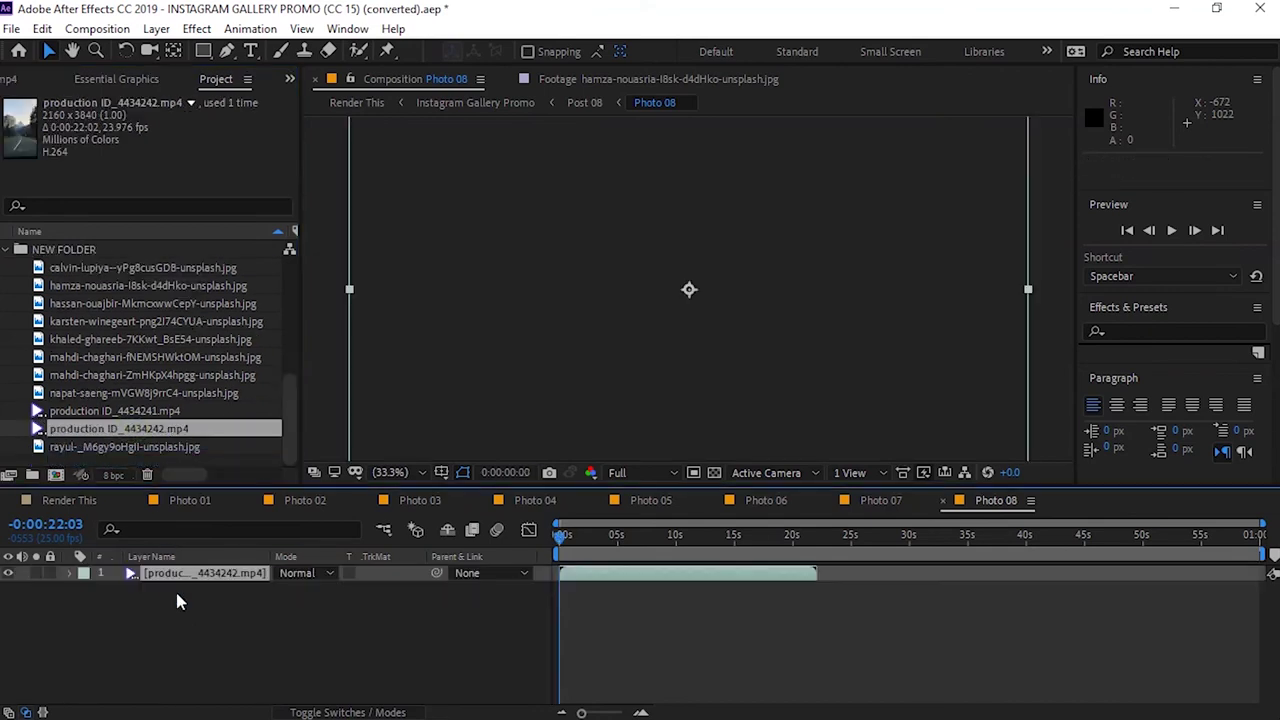
key("s")
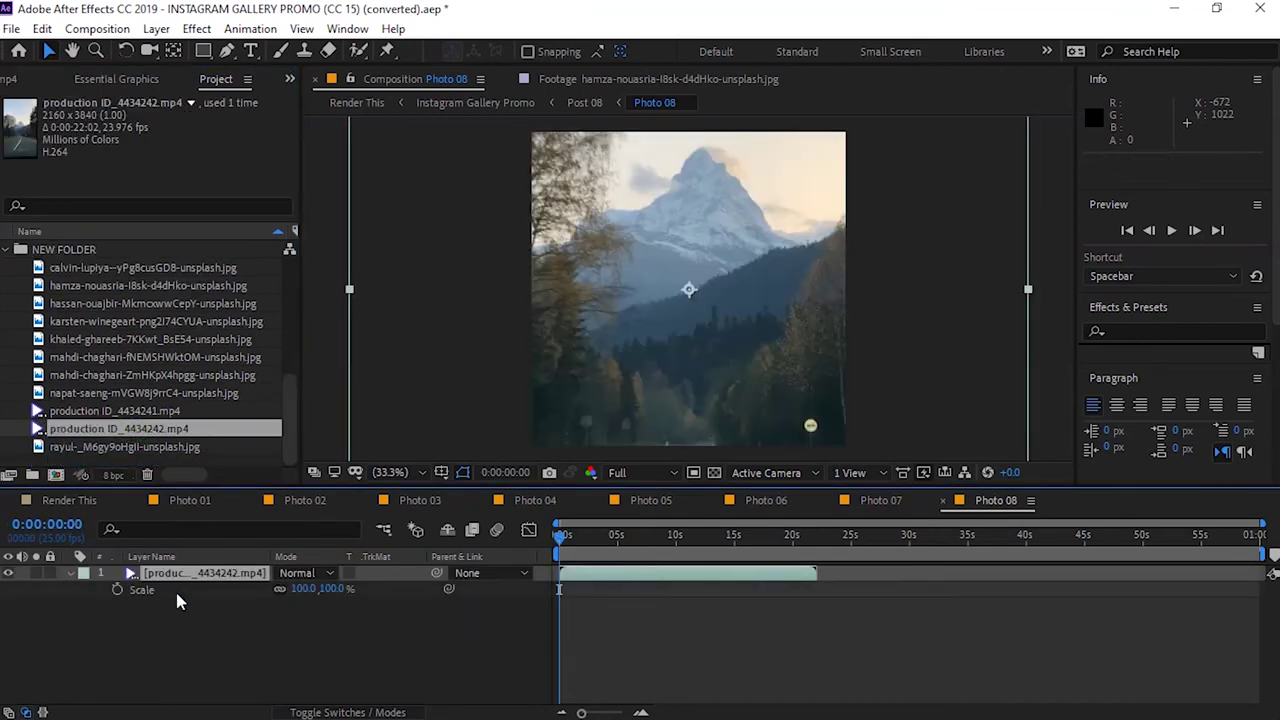
left_click_drag(300, 590, 254, 589)
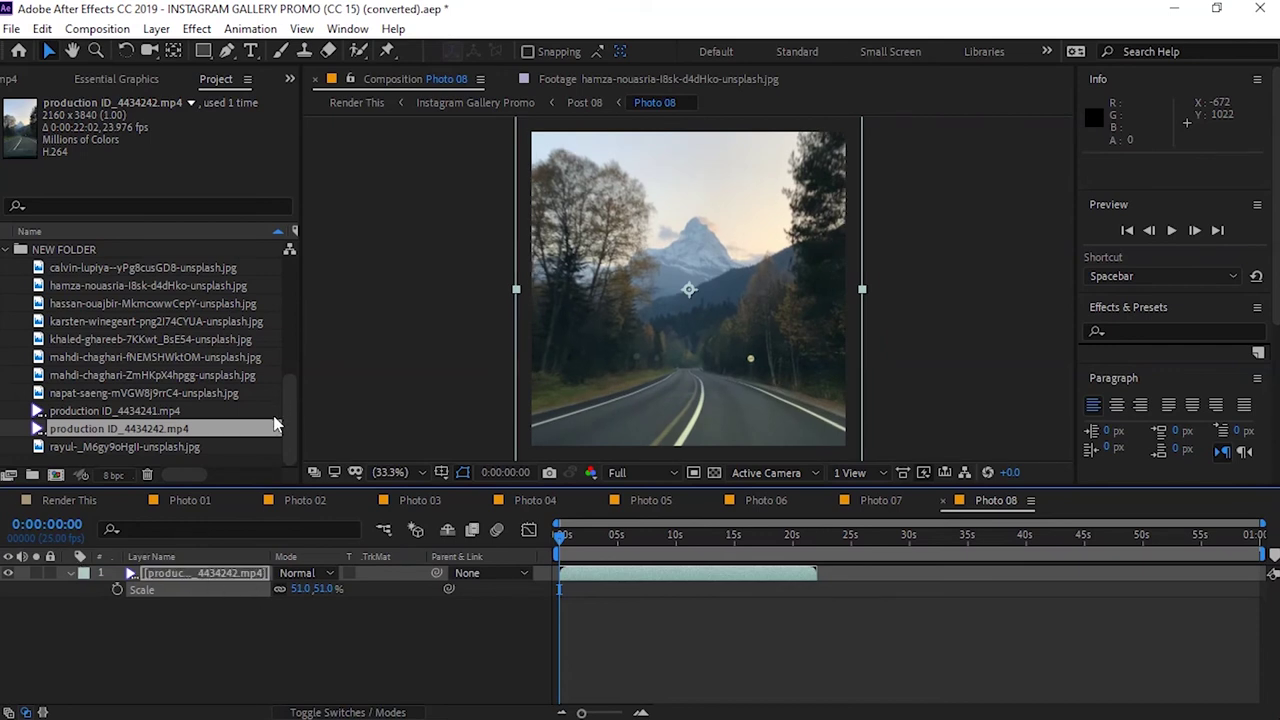
Place the seventh photo from NEW FOLDER, the portrait in a black top, in the Profile Picture composition
left_click_drag(285, 425, 288, 363)
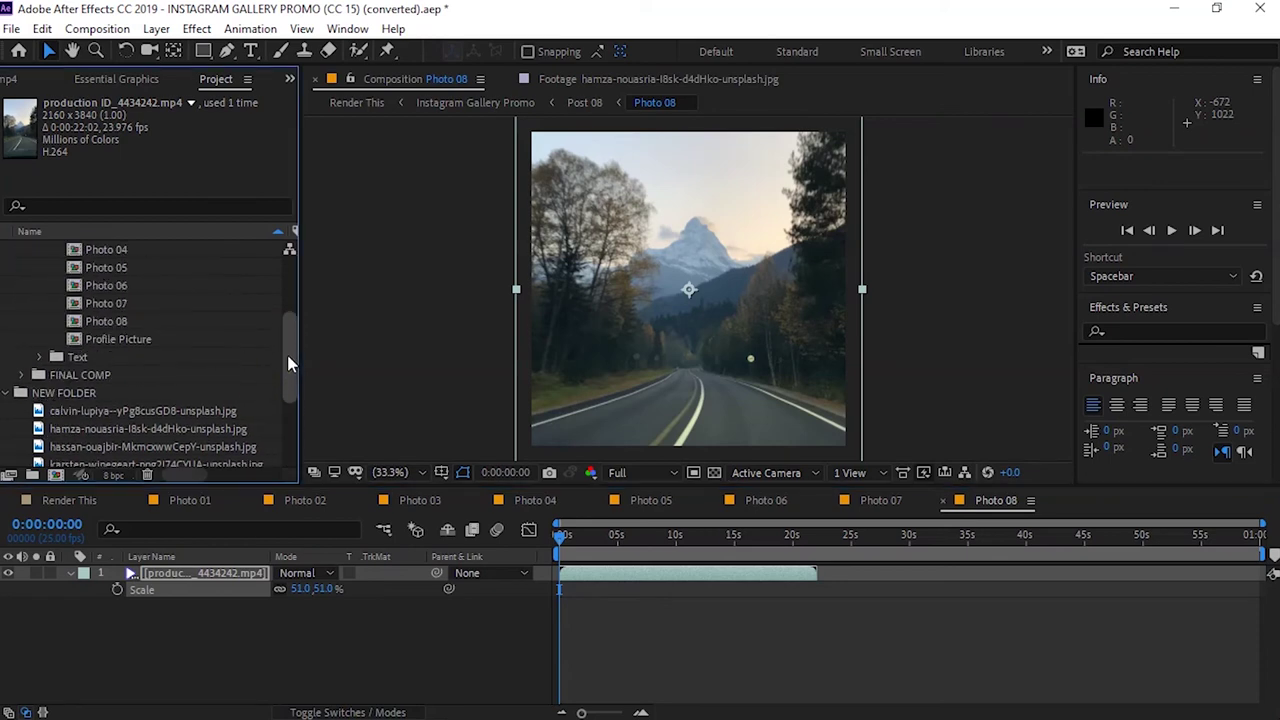
double_click(182, 338)
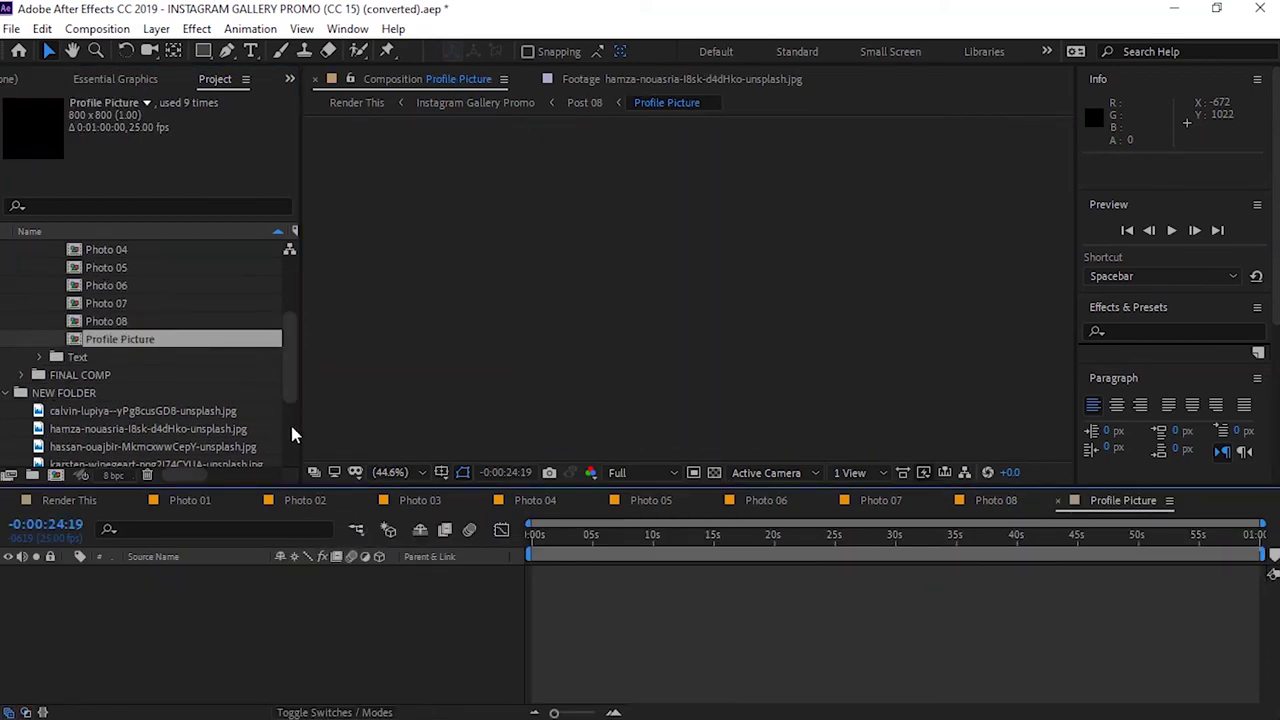
left_click(290, 432)
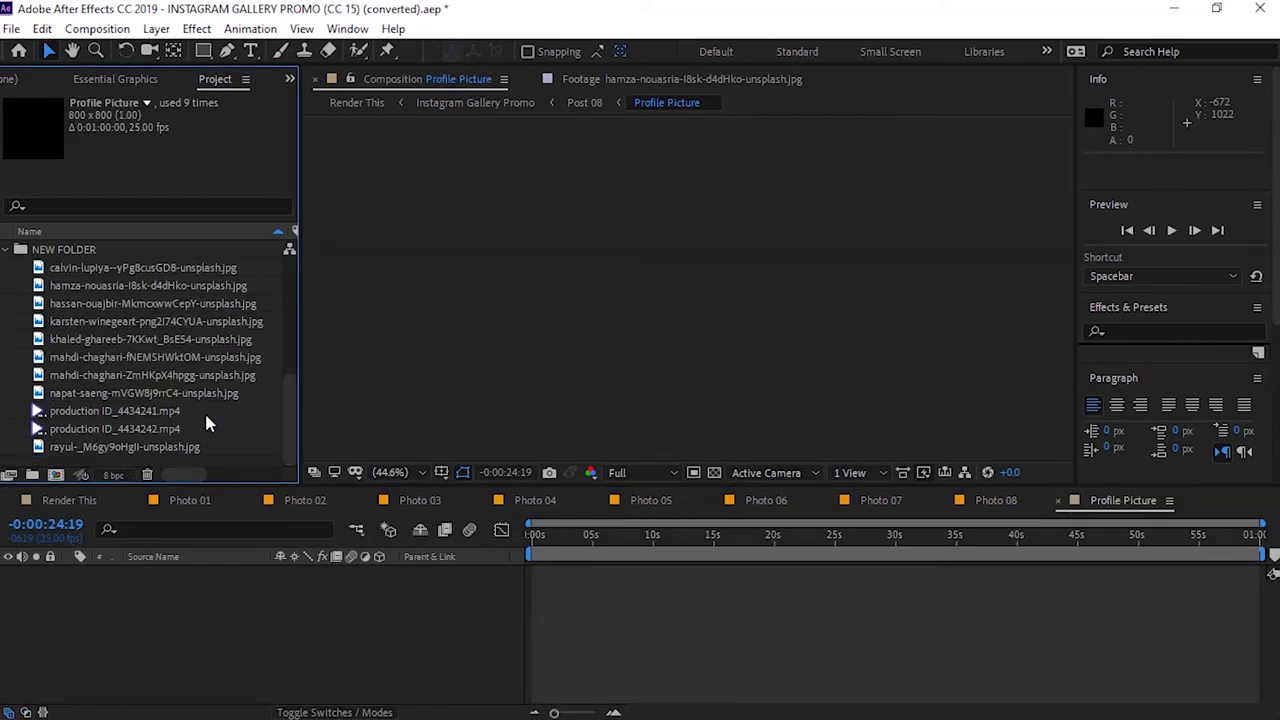
left_click(113, 378)
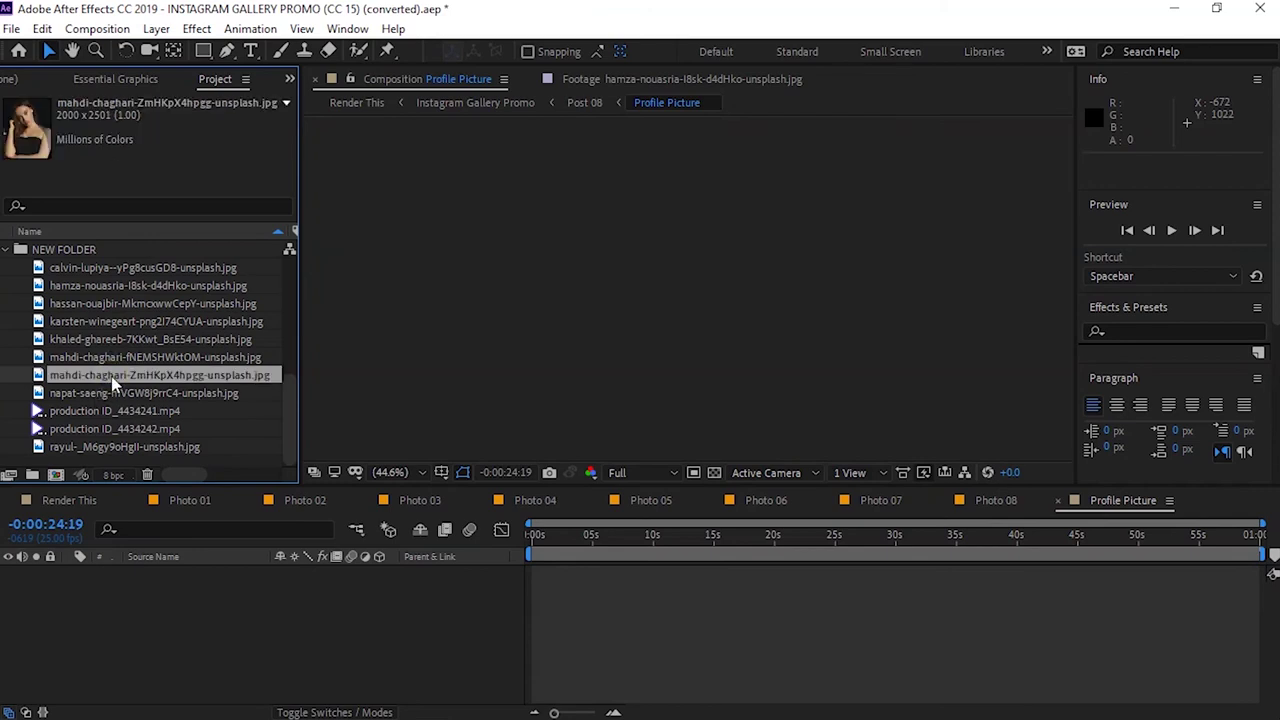
left_click_drag(113, 378, 158, 576)
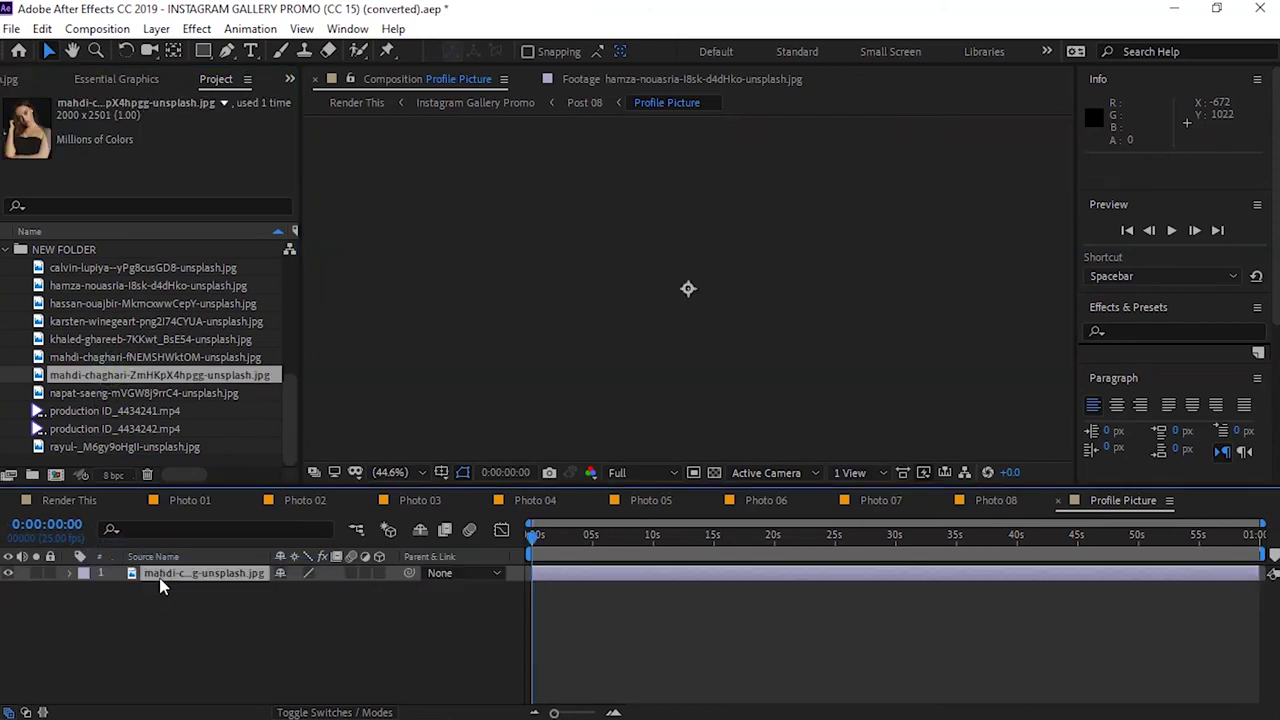
Scale the profile photo to 44% and shift it down to about position 409, 508 to frame the face
key("s")
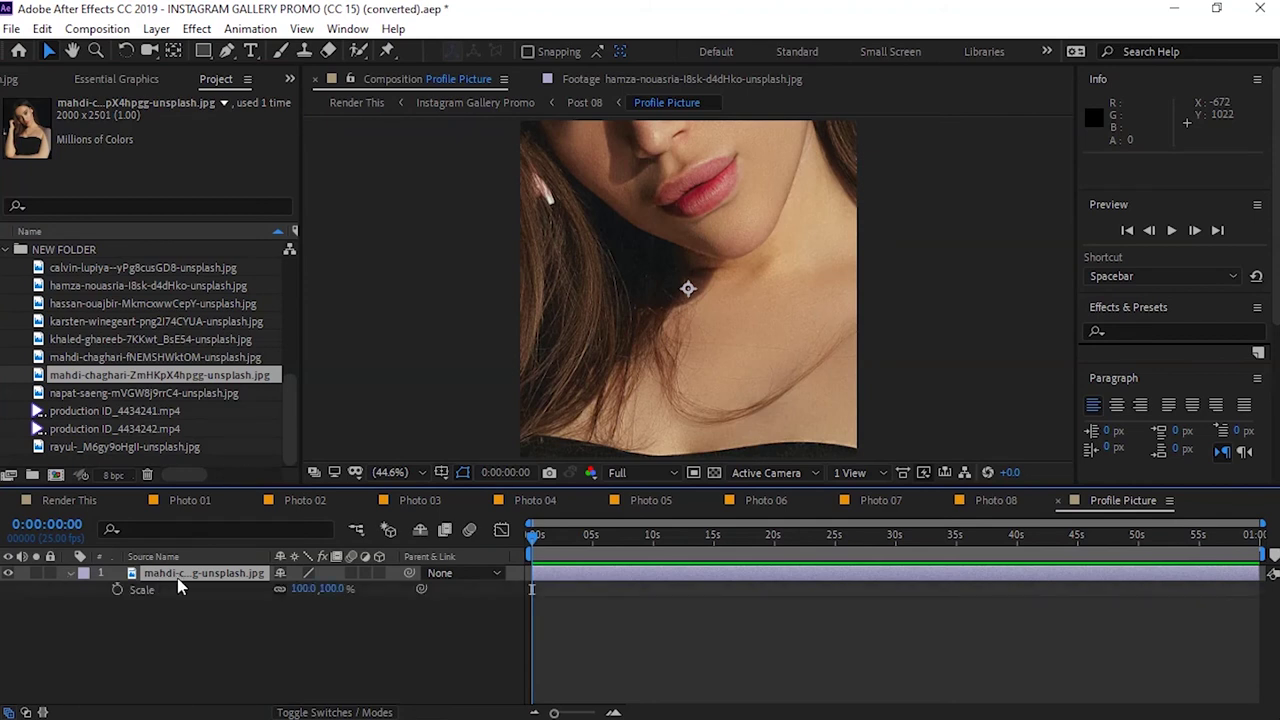
left_click_drag(305, 588, 249, 588)
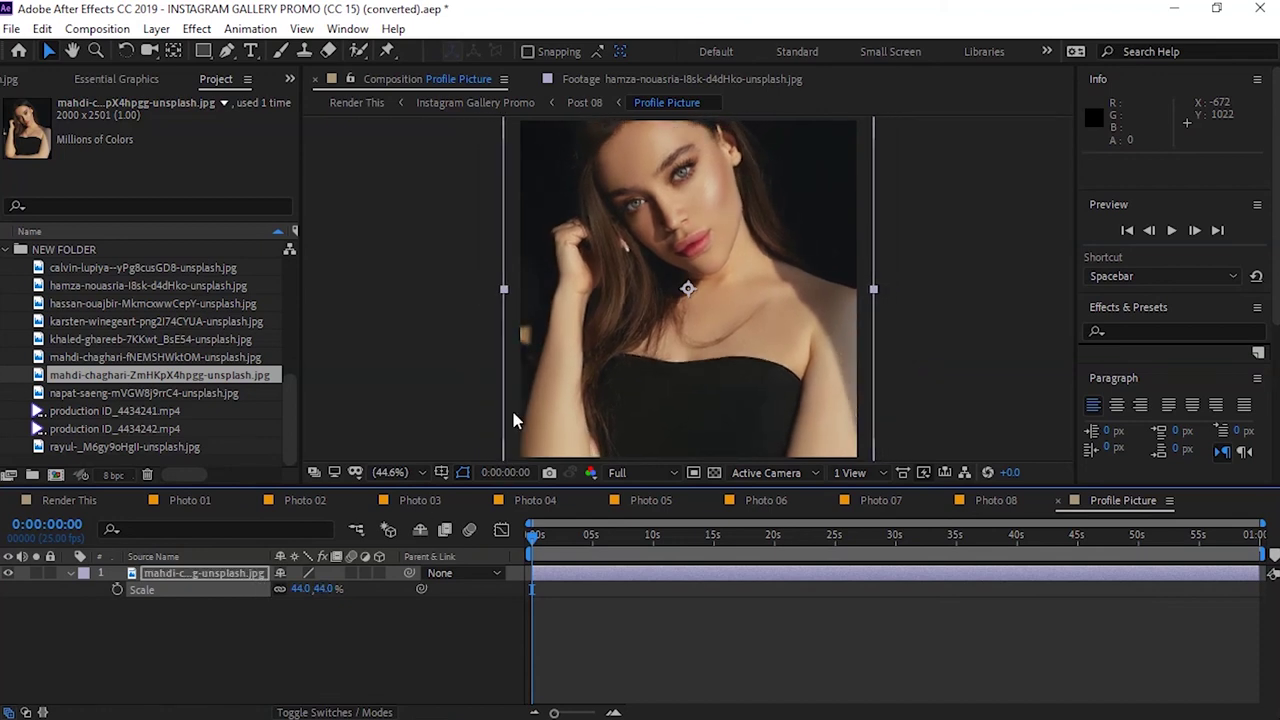
left_click_drag(689, 289, 691, 332)
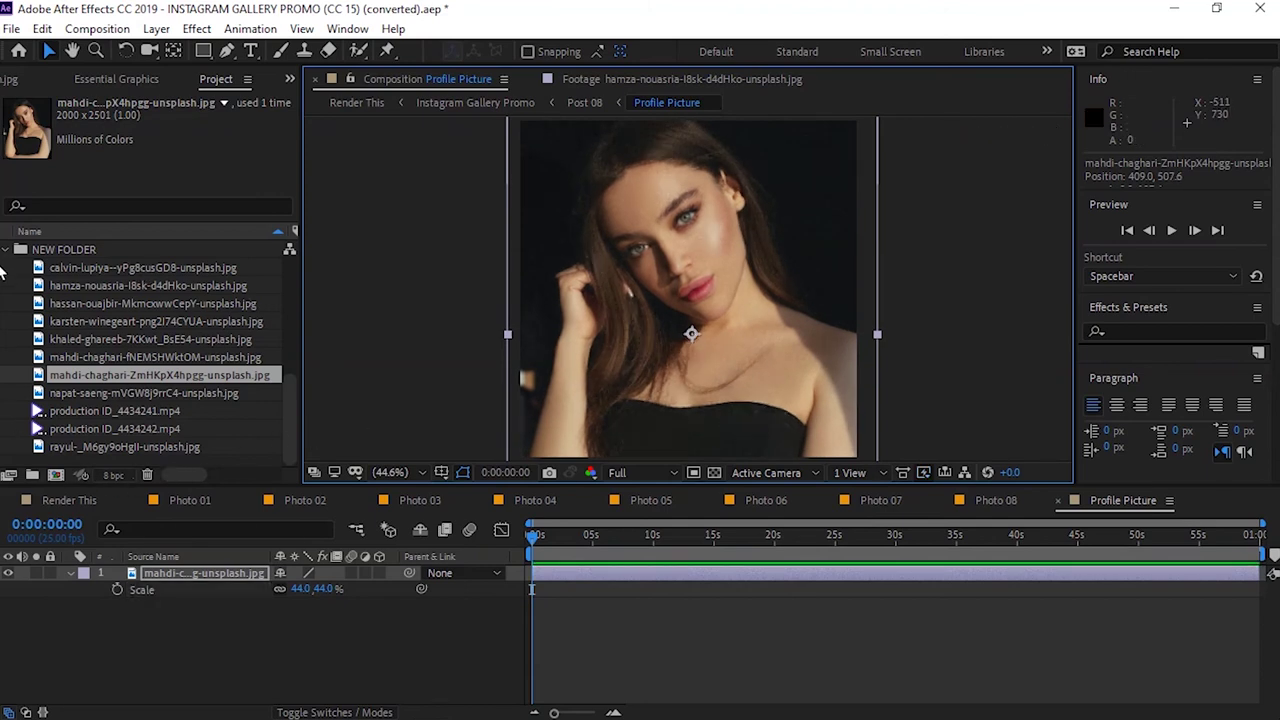
Replace the placeholder text in the Followers composition of the Text folder with 17.4k
scroll(10, 265, "up", 4)
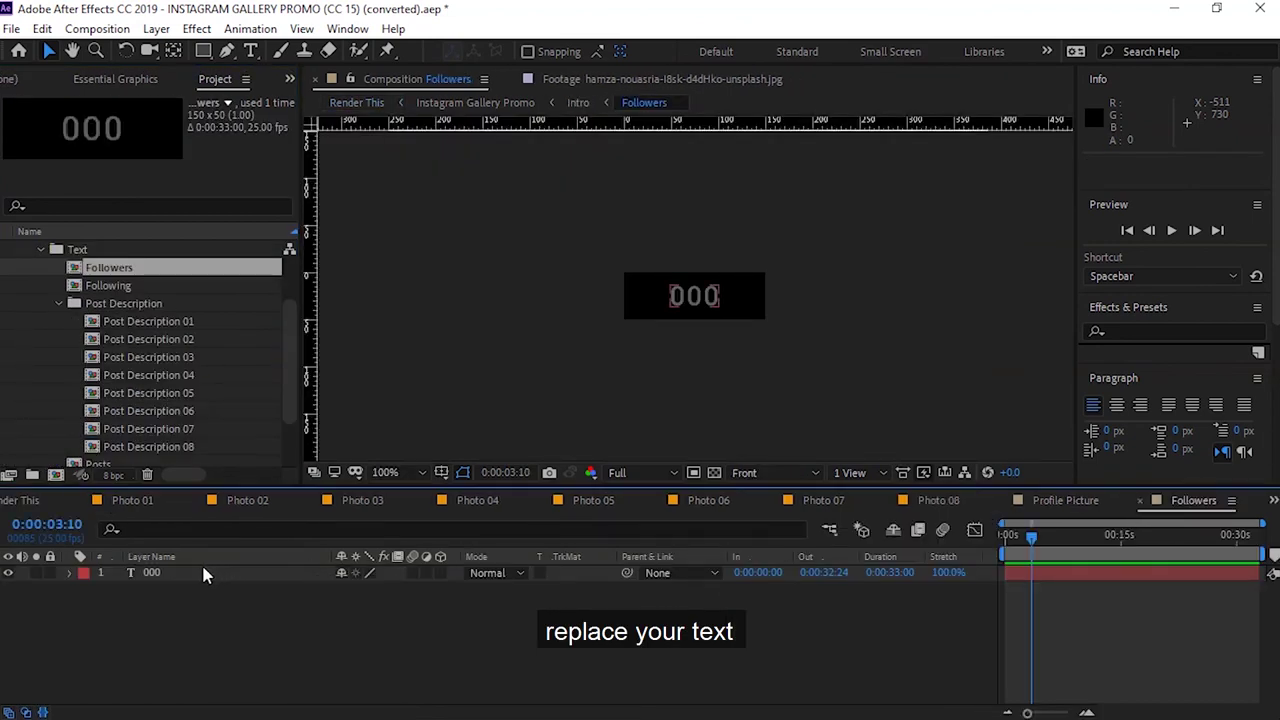
double_click(151, 573)
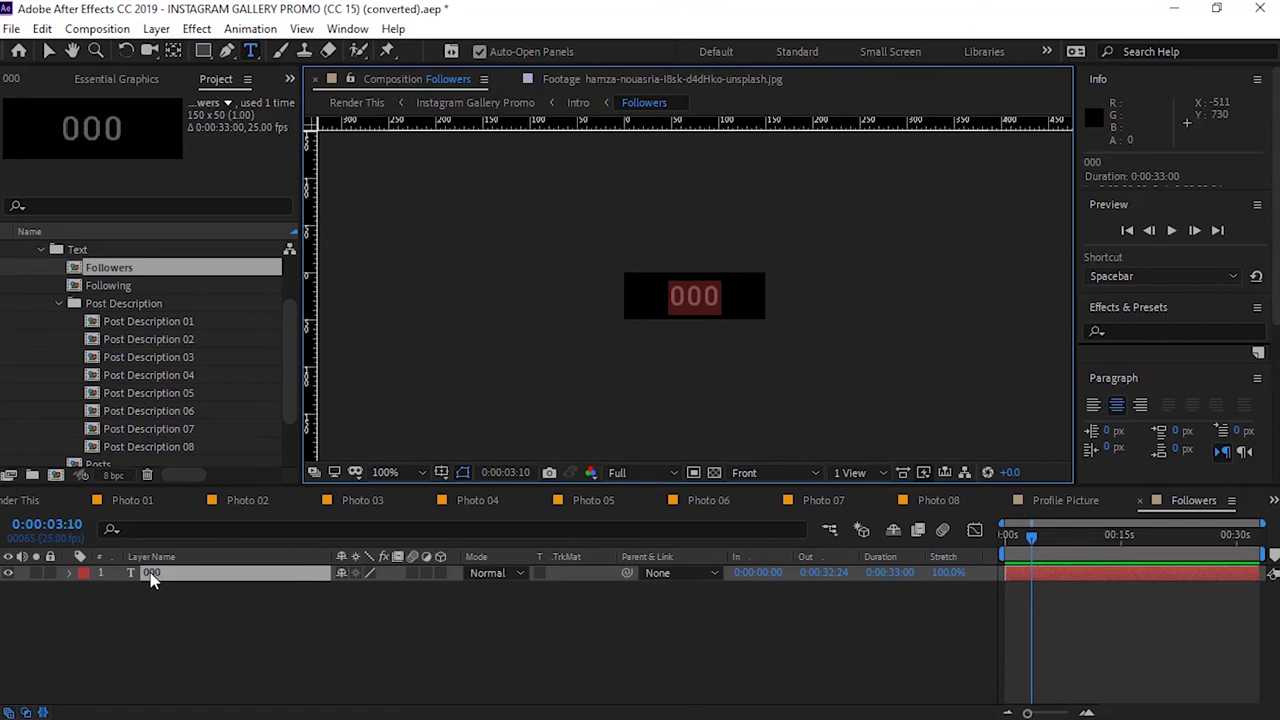
type("1.4k")
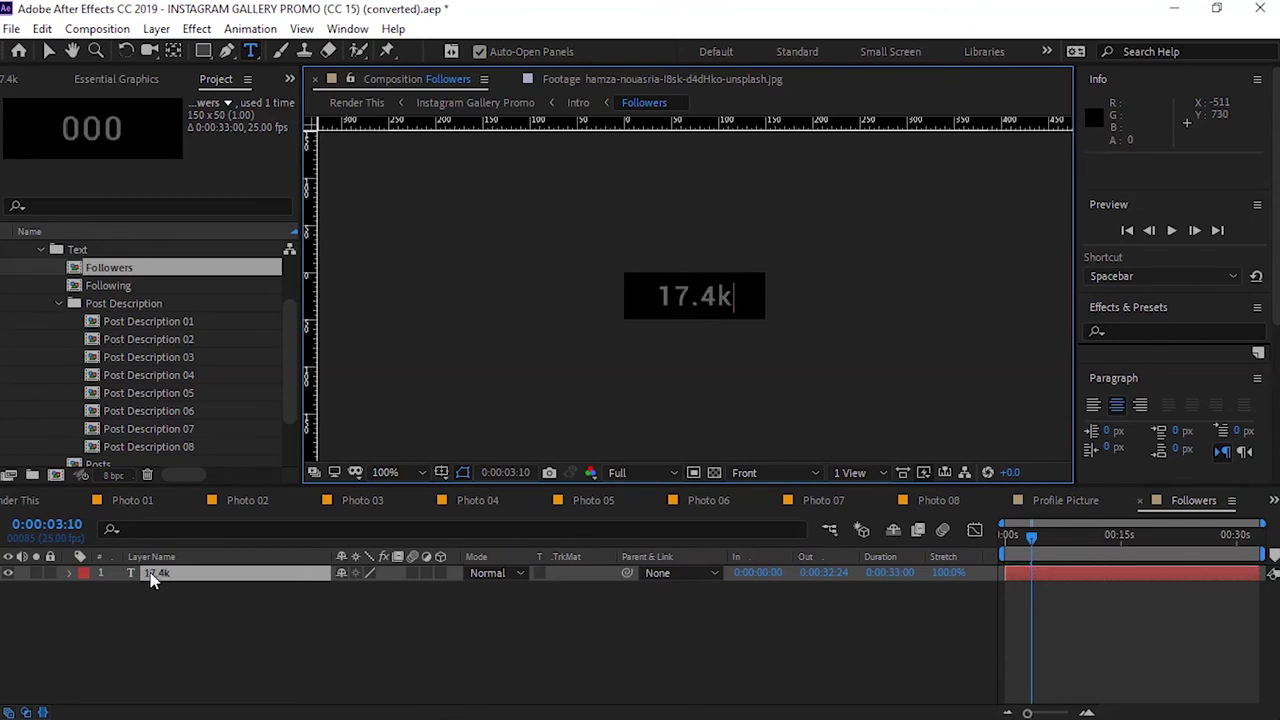
left_click(183, 655)
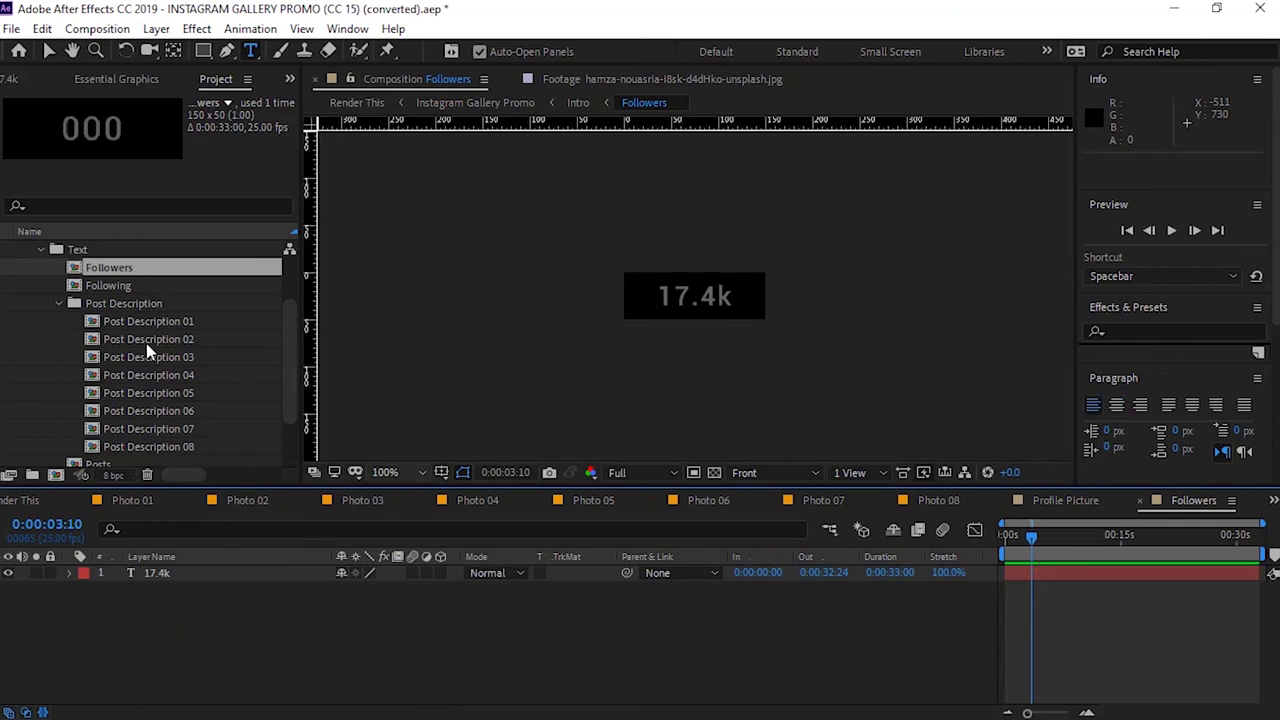
Replace the placeholder text in the Following composition with 14
double_click(110, 286)
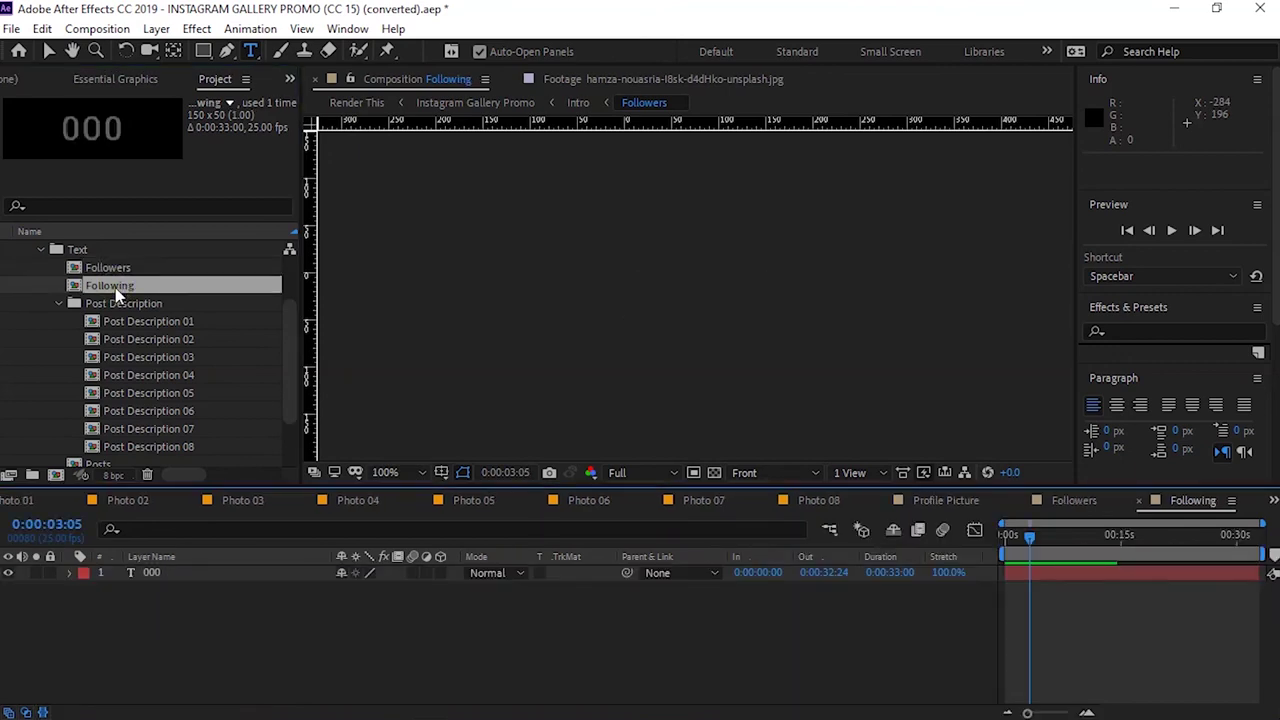
double_click(151, 572)
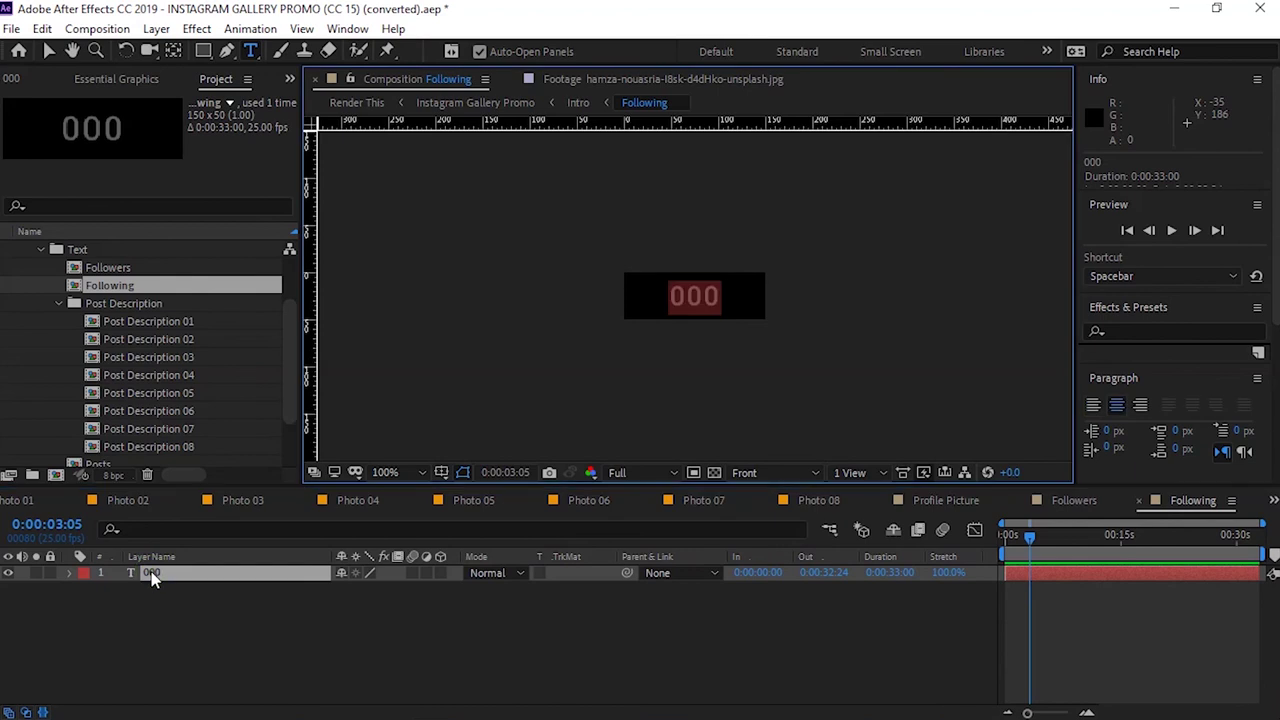
type("14")
left_click(215, 652)
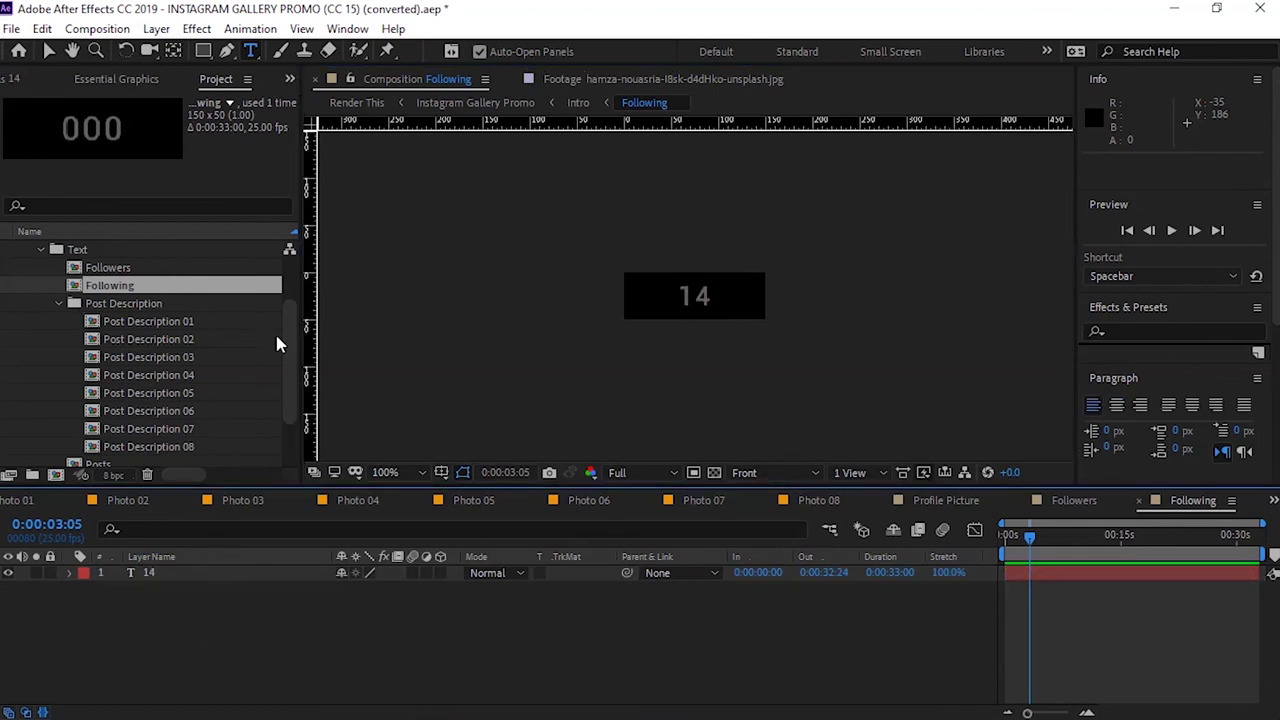
Collapse the Post Description folder and replace the placeholder text in the Posts composition with 8
left_click_drag(291, 342, 292, 372)
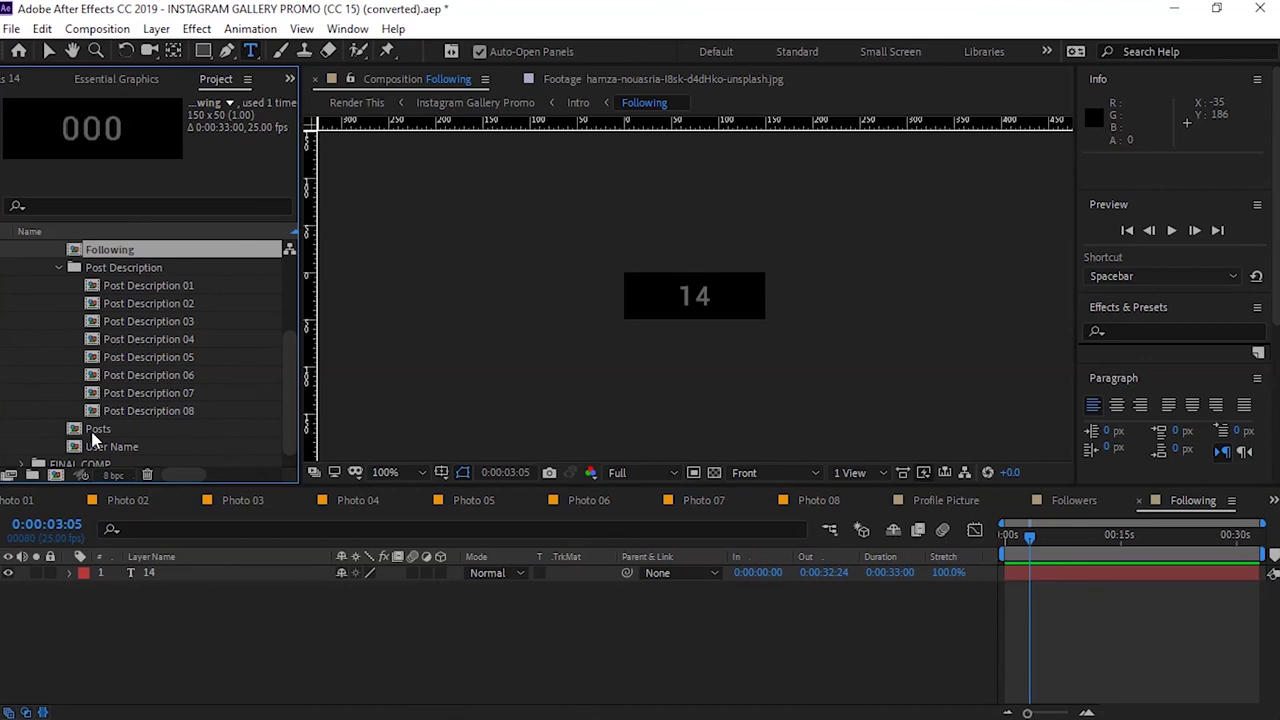
left_click(59, 267)
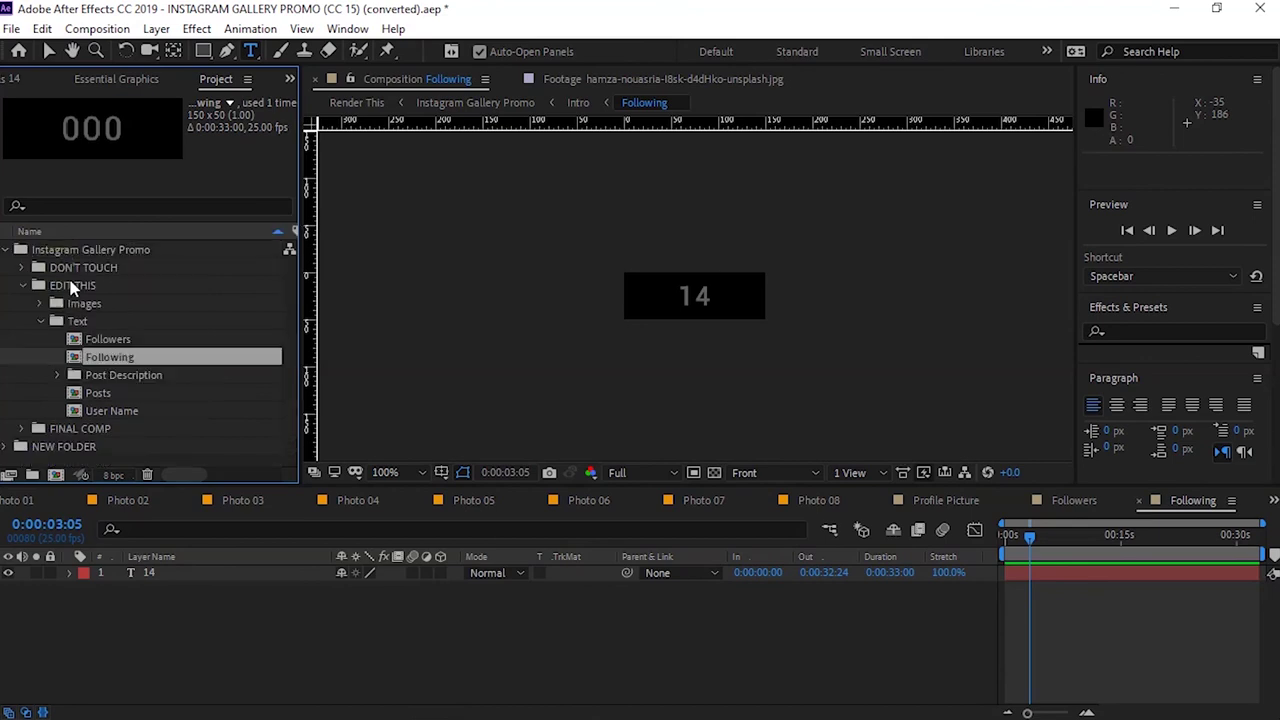
double_click(101, 393)
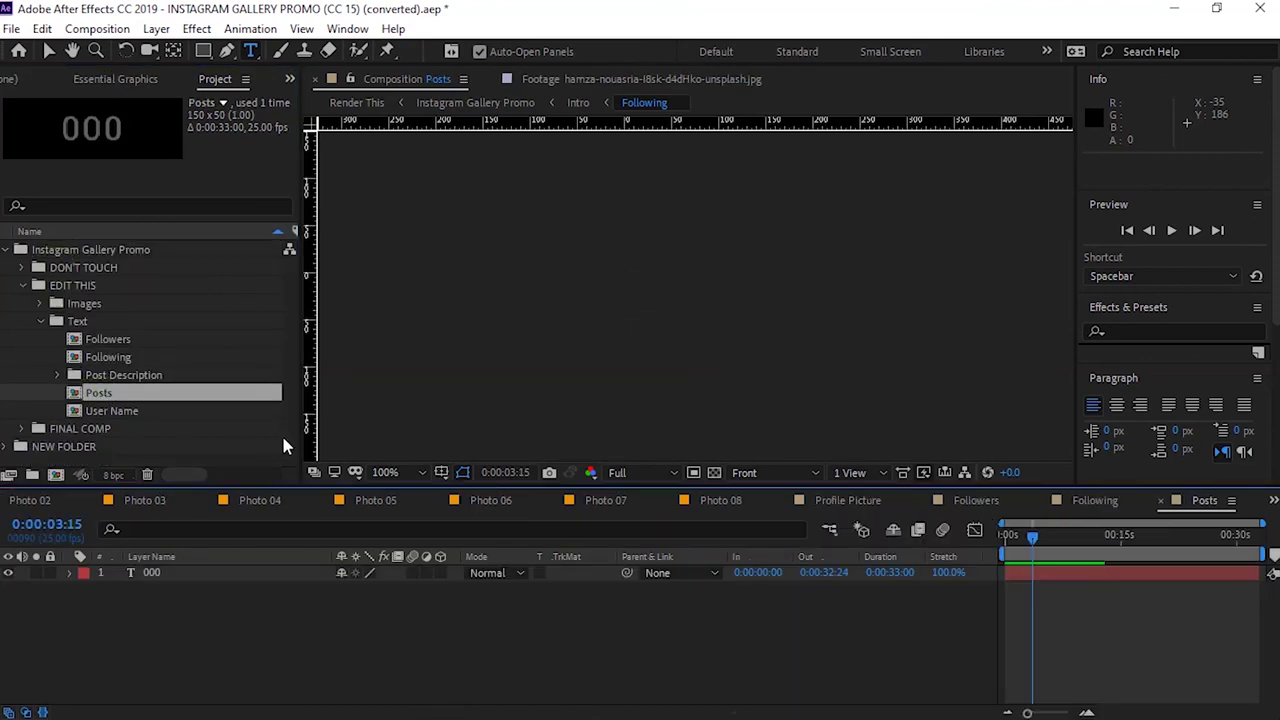
double_click(152, 573)
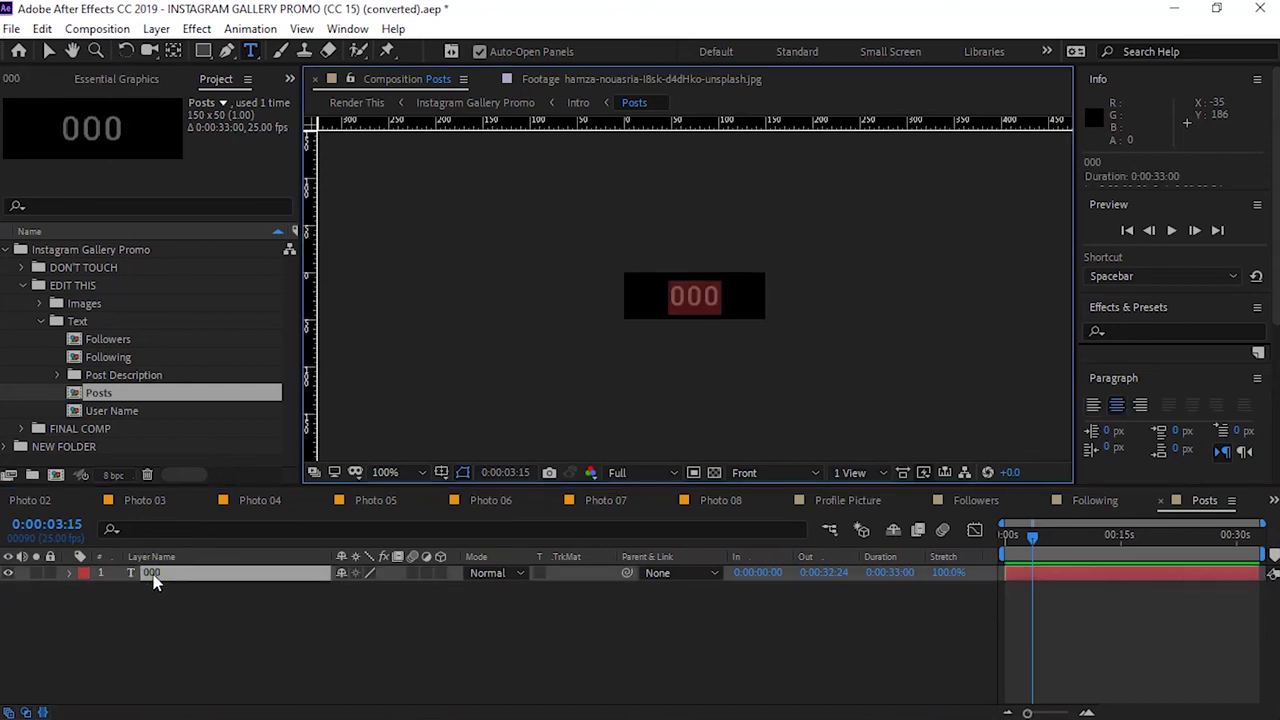
type("8")
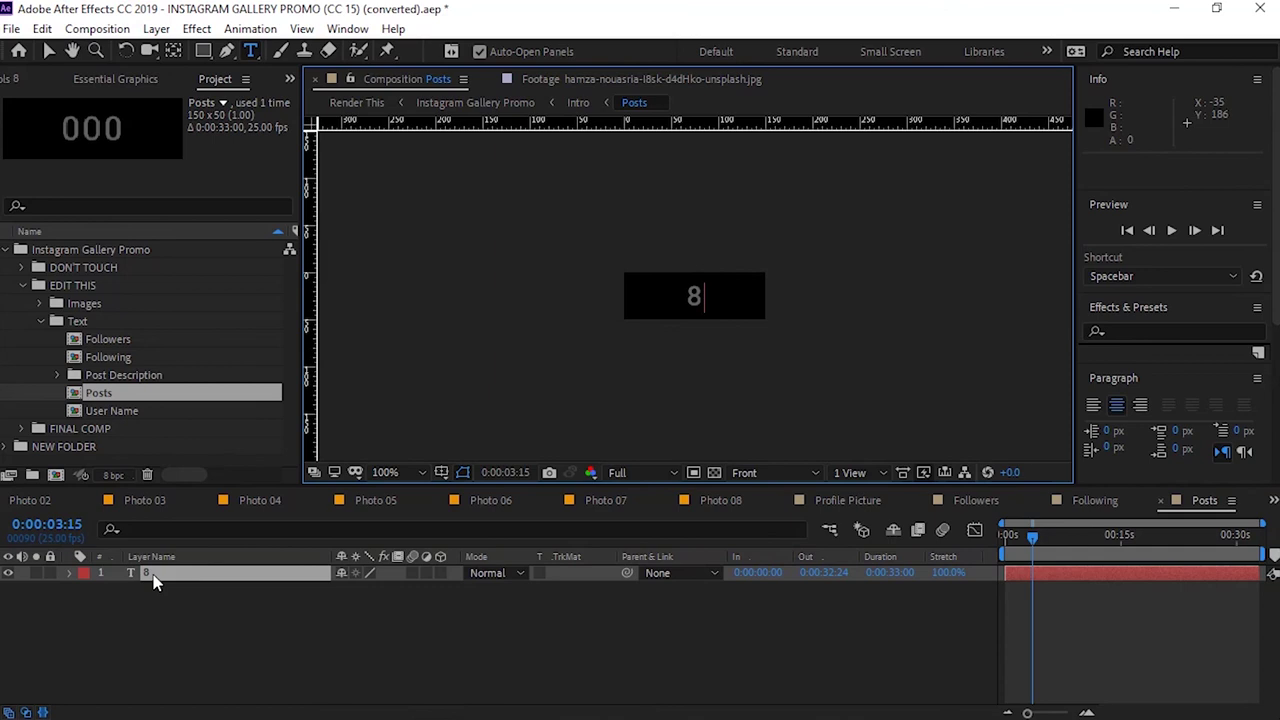
left_click(113, 408)
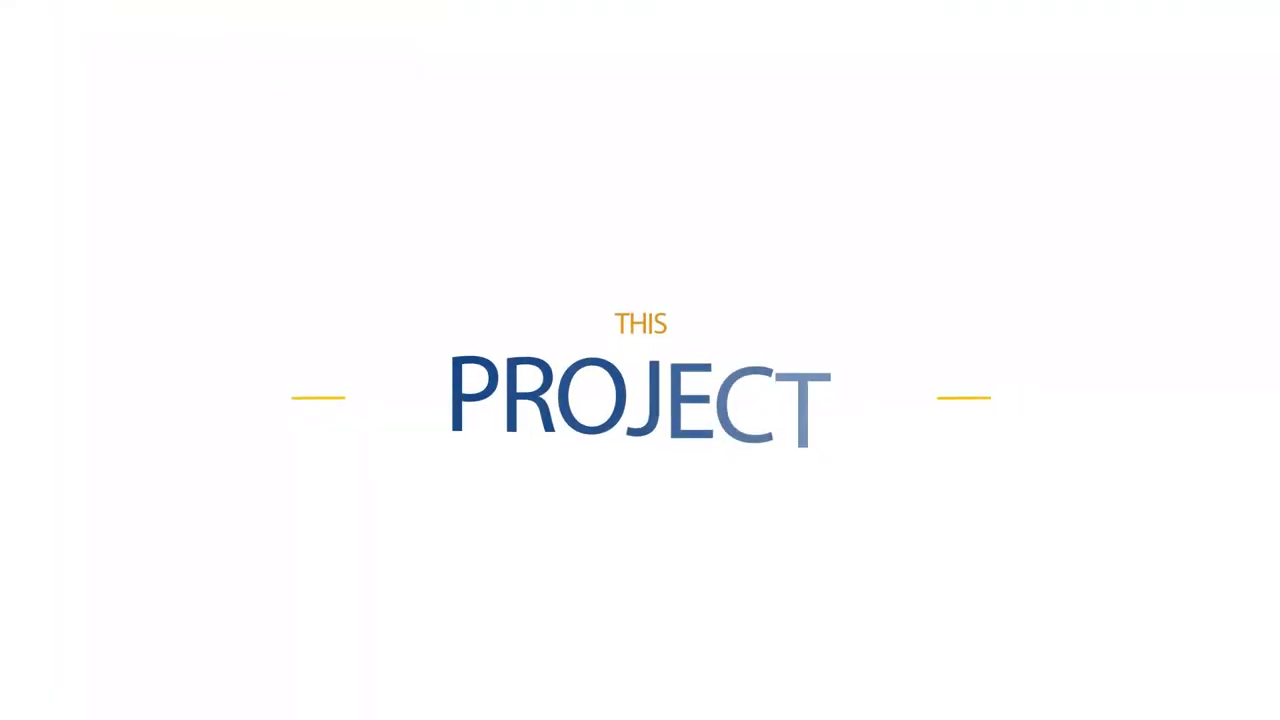